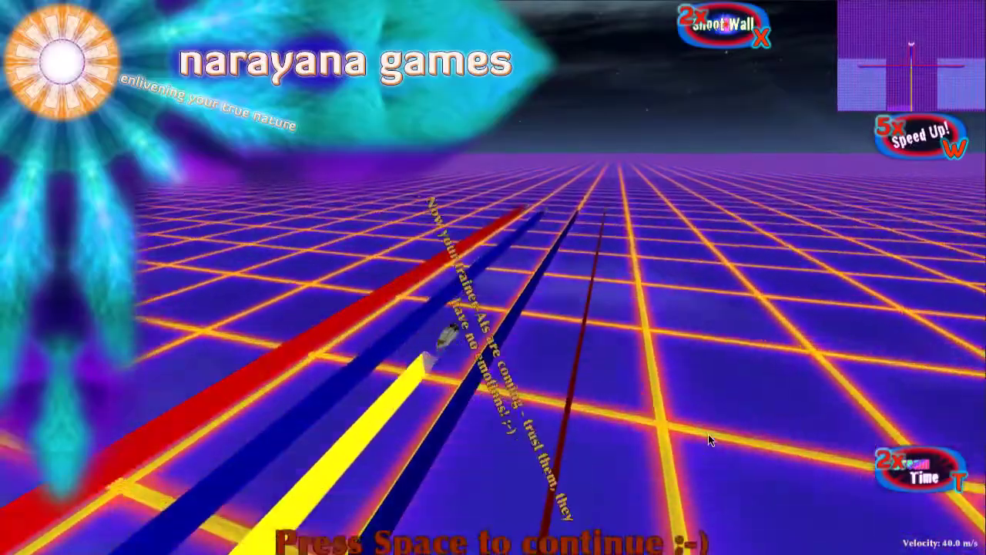
{"action": "key", "text": "space"}
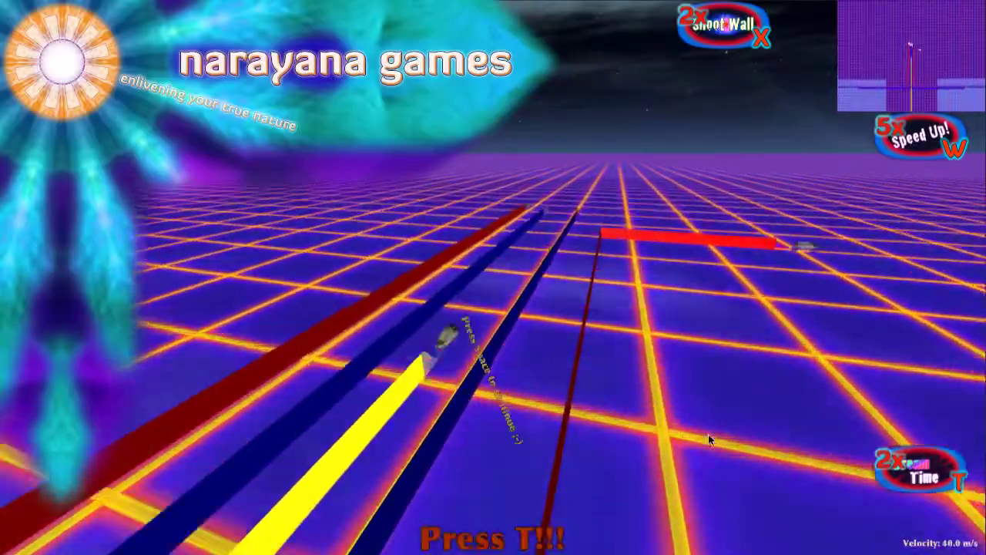
{"action": "key", "text": "t"}
{"action": "key", "text": "Right"}
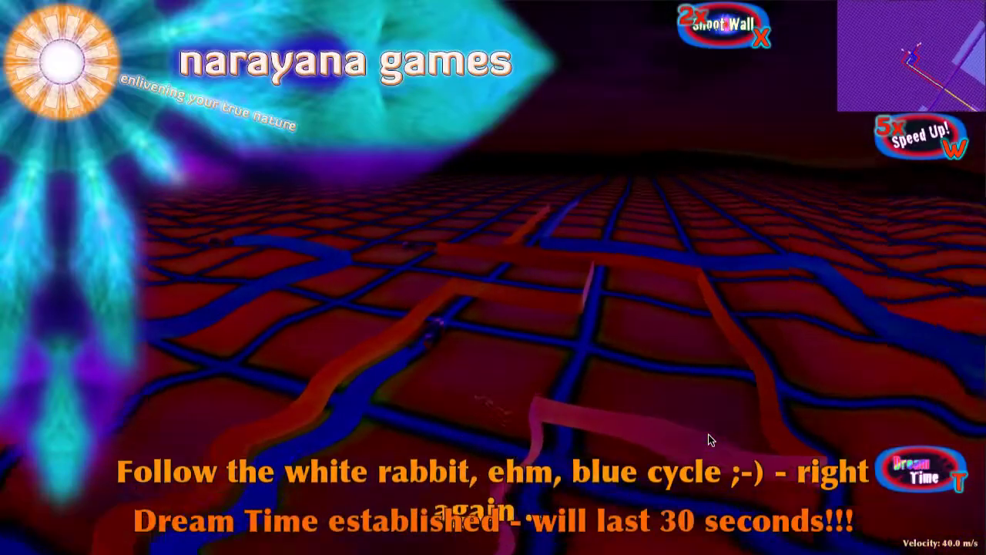
{"action": "key", "text": "Right"}
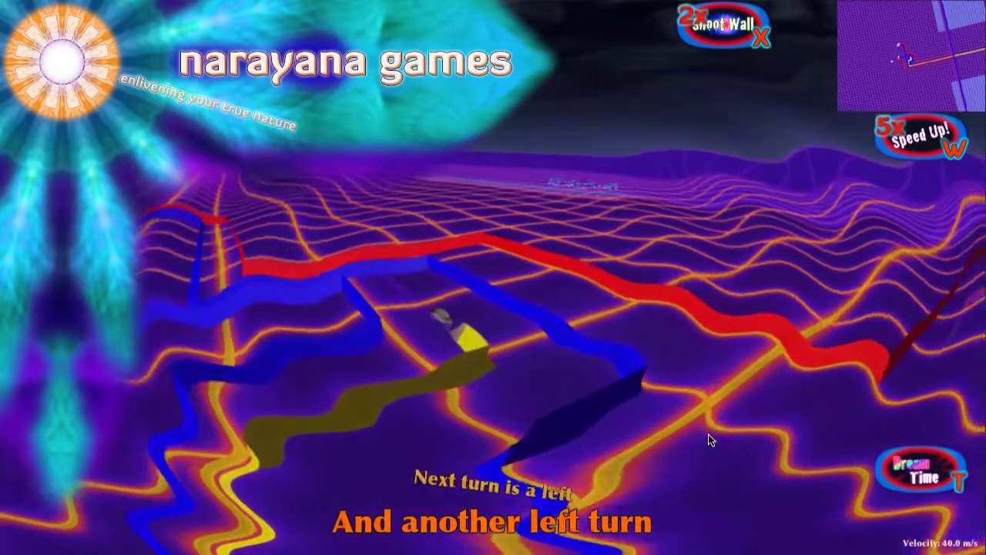
{"action": "key", "text": "Left"}
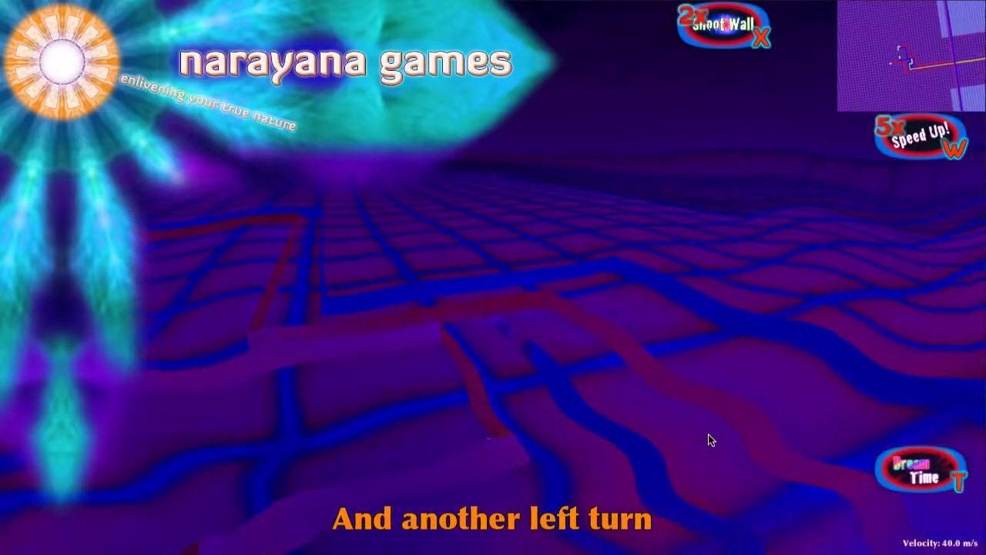
{"action": "key", "text": "Left"}
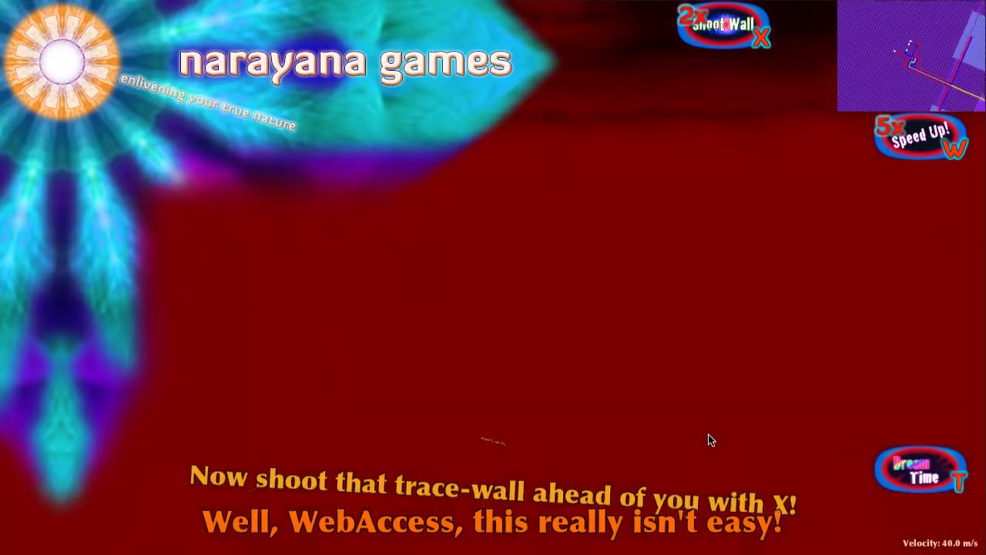
{"action": "key", "text": "x"}
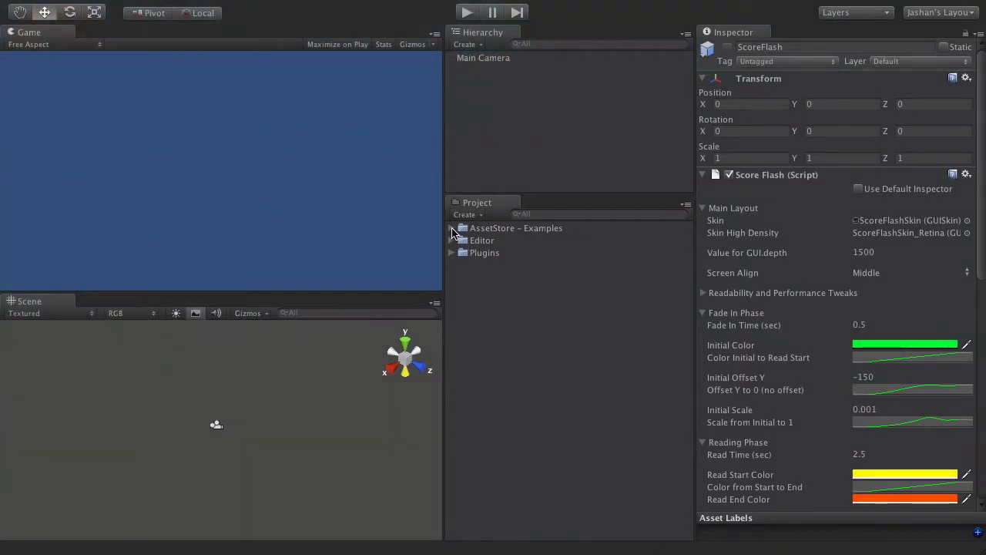
Look through the imported package folders, expand Plugins and NarayanaGames, and view the ScoreFlash-README file.
{"action": "left_click", "coordinate": [485, 229]}
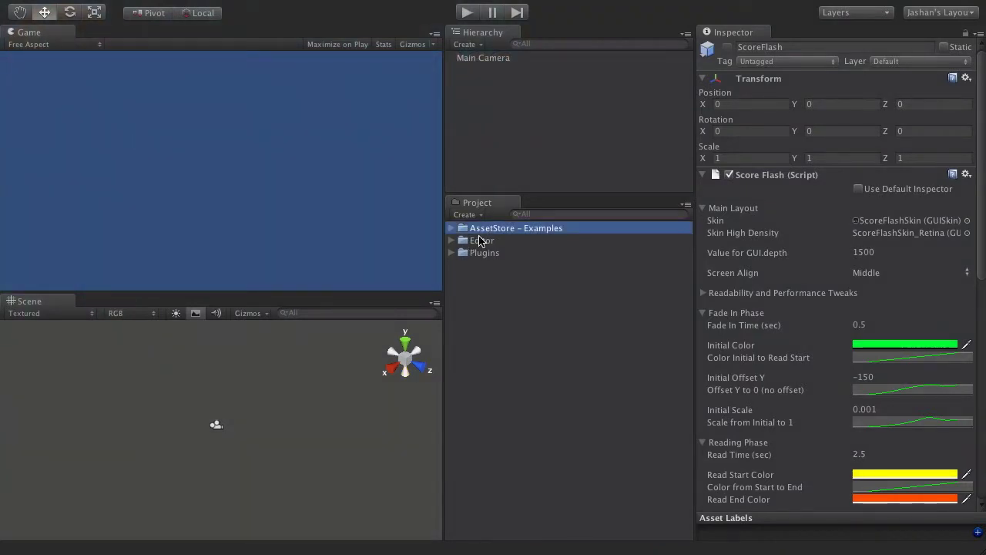
{"action": "left_click", "coordinate": [482, 242]}
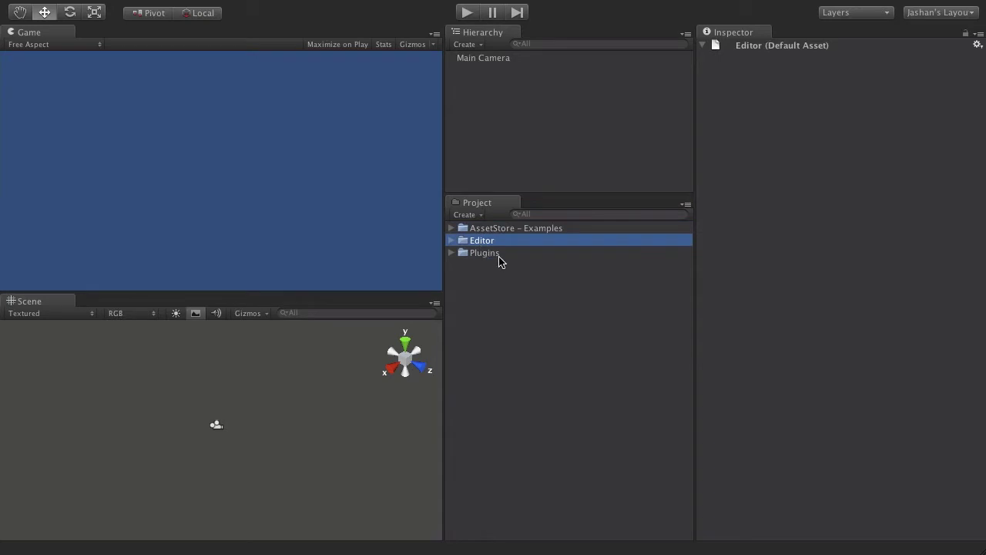
{"action": "left_click", "coordinate": [478, 254]}
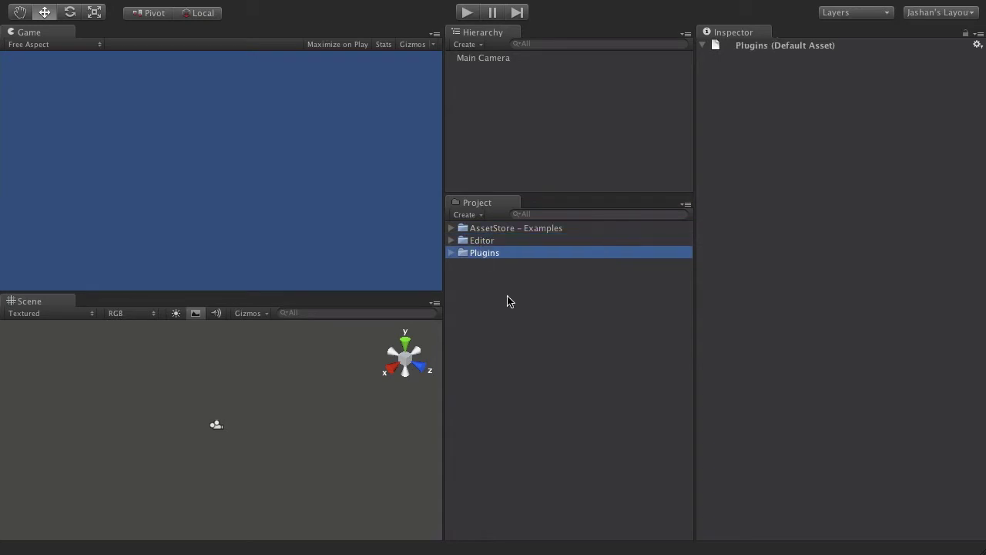
{"action": "left_click", "coordinate": [452, 253]}
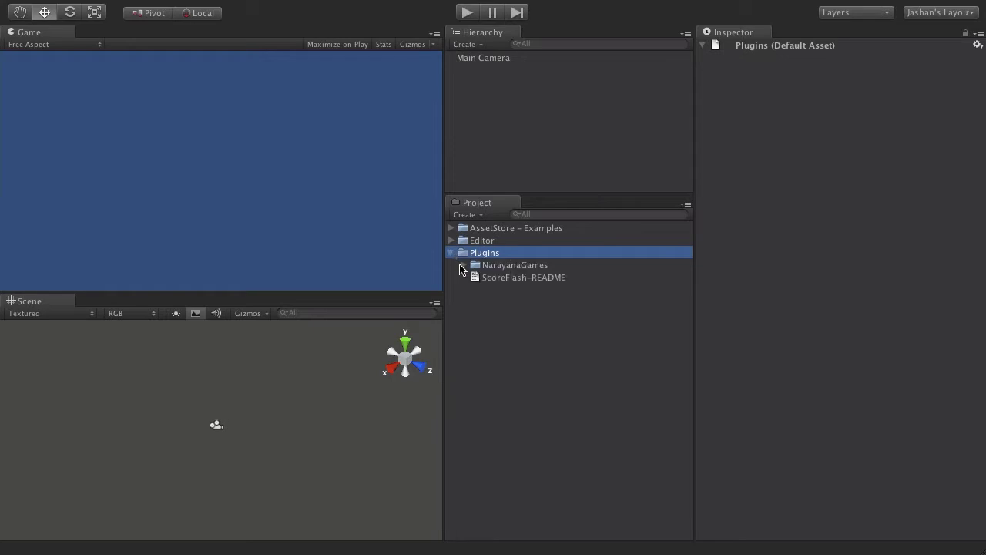
{"action": "left_click", "coordinate": [464, 265]}
{"action": "left_click", "coordinate": [498, 303]}
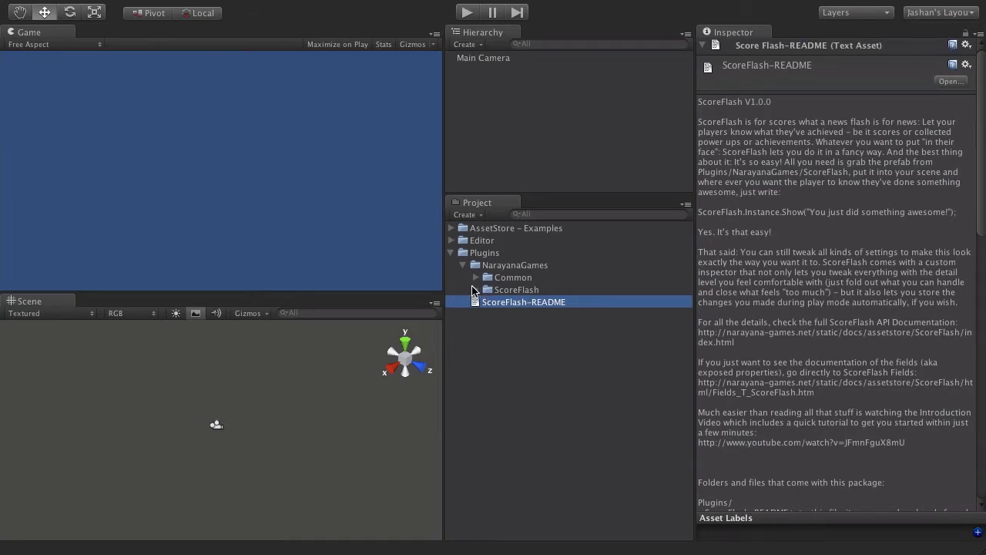
Add the ScoreFlash prefab from Plugins/NarayanaGames/ScoreFlash to the scene hierarchy.
{"action": "left_click", "coordinate": [476, 290]}
{"action": "left_click", "coordinate": [472, 254]}
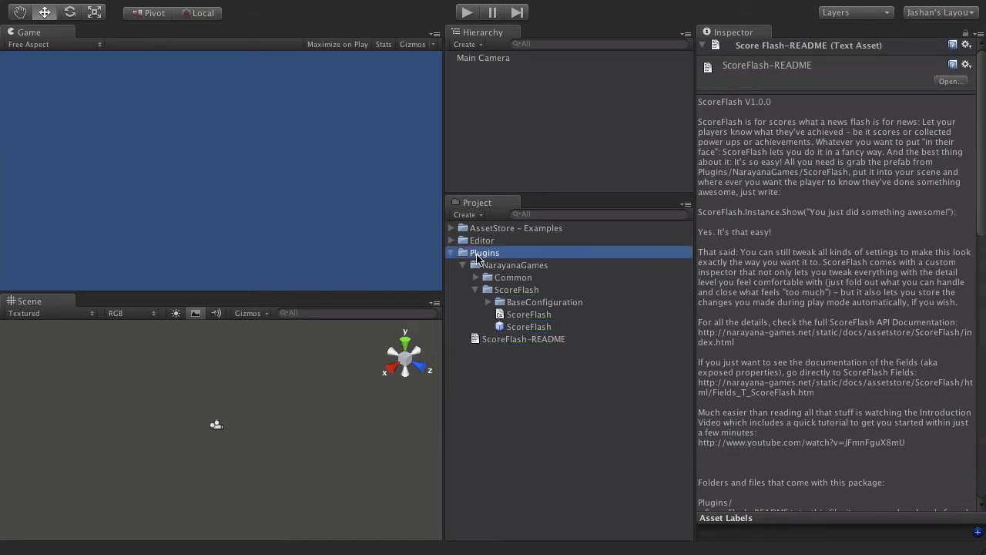
{"action": "left_click", "coordinate": [493, 266]}
{"action": "left_click", "coordinate": [507, 290]}
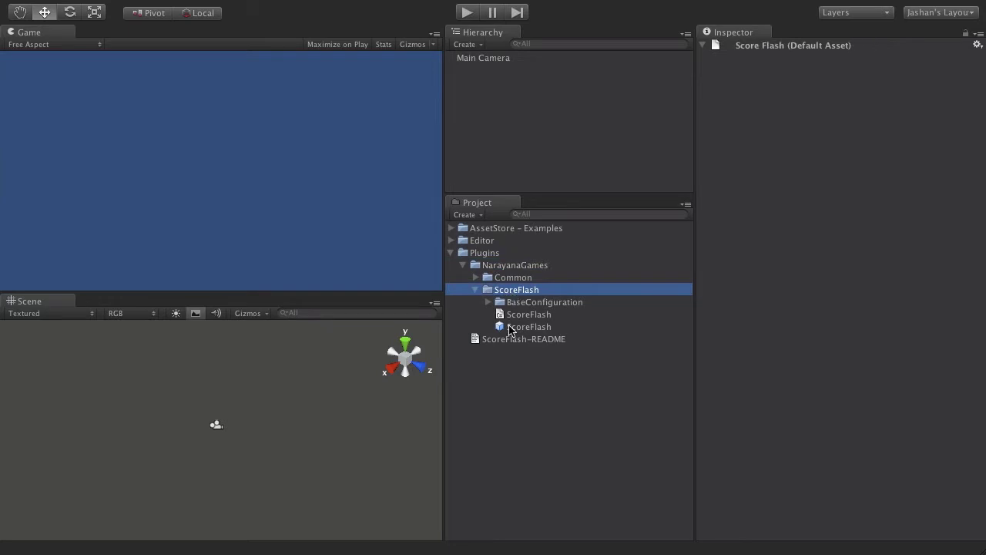
{"action": "left_click", "coordinate": [514, 328]}
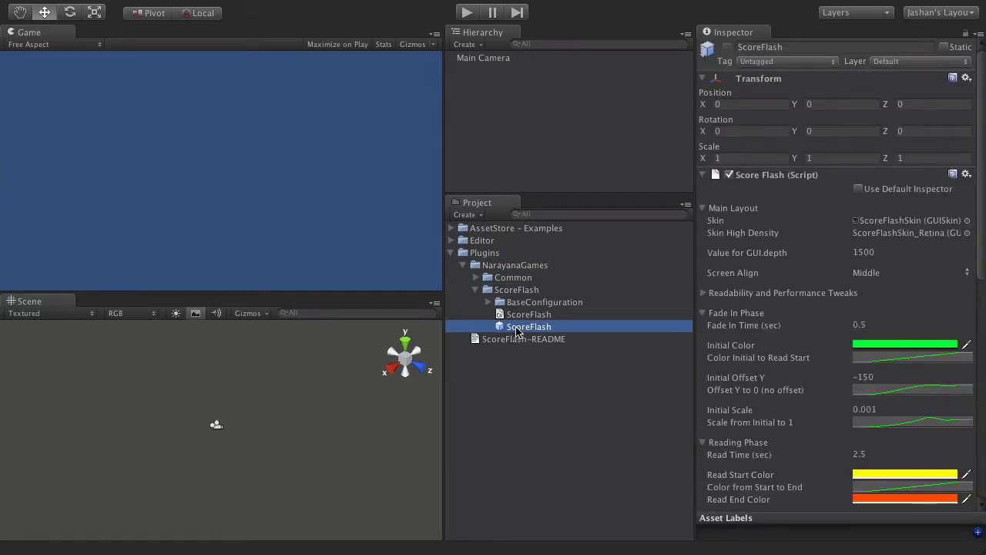
{"action": "left_click_drag", "start_coordinate": [508, 330], "coordinate": [493, 94]}
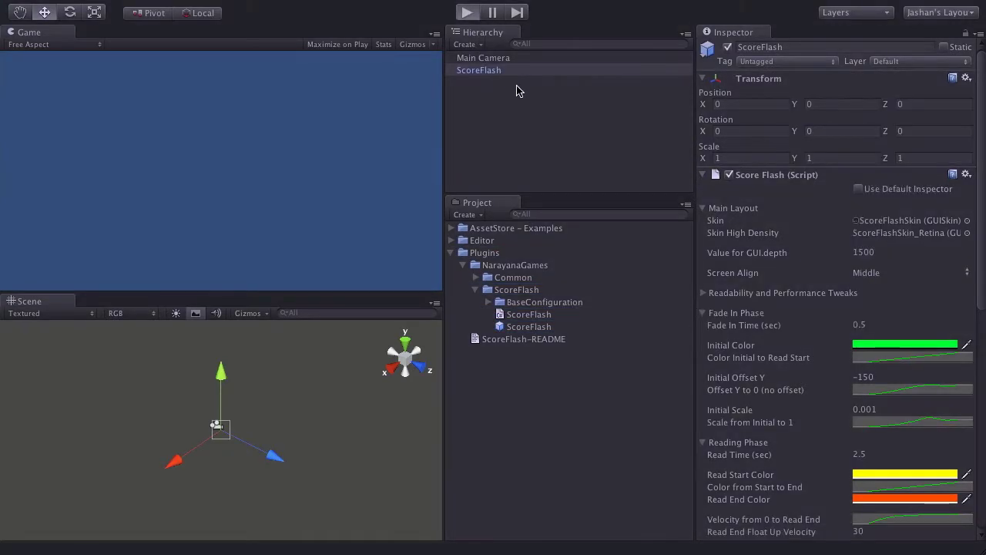
Run the scene in play mode and review the Score Flash script's settings in the default and custom inspectors, down to Testing.
{"action": "key", "text": "ctrl+p"}
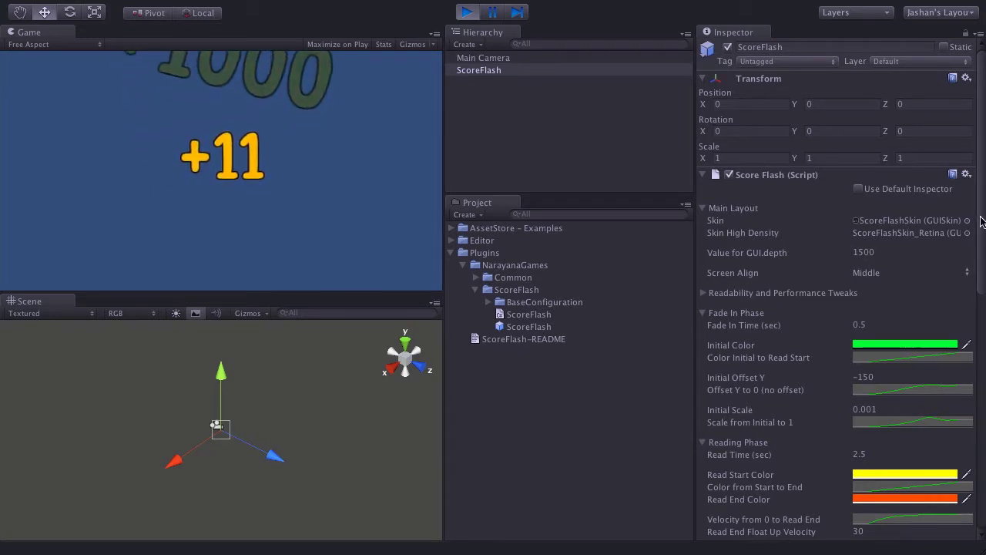
{"action": "left_click_drag", "start_coordinate": [982, 221], "coordinate": [982, 160]}
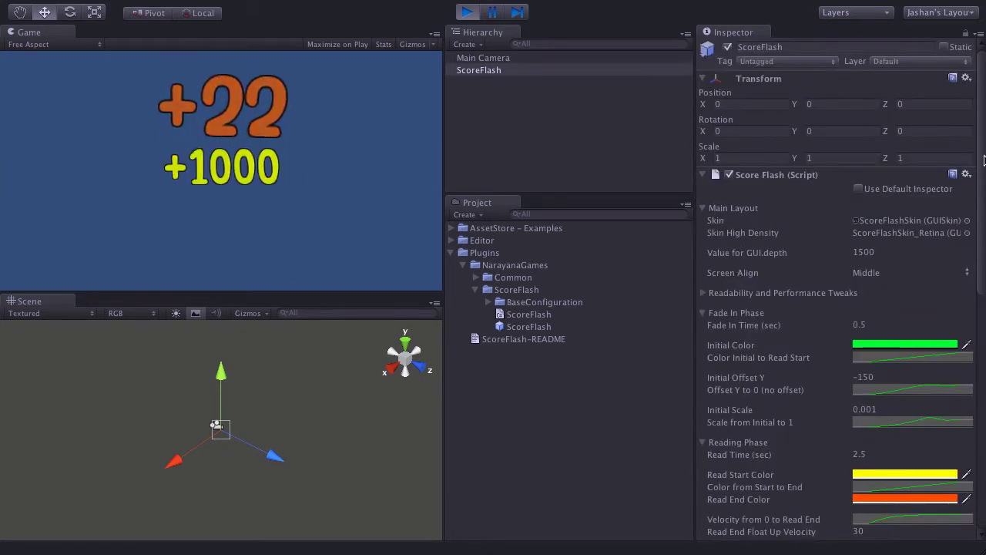
{"action": "left_click", "coordinate": [859, 188]}
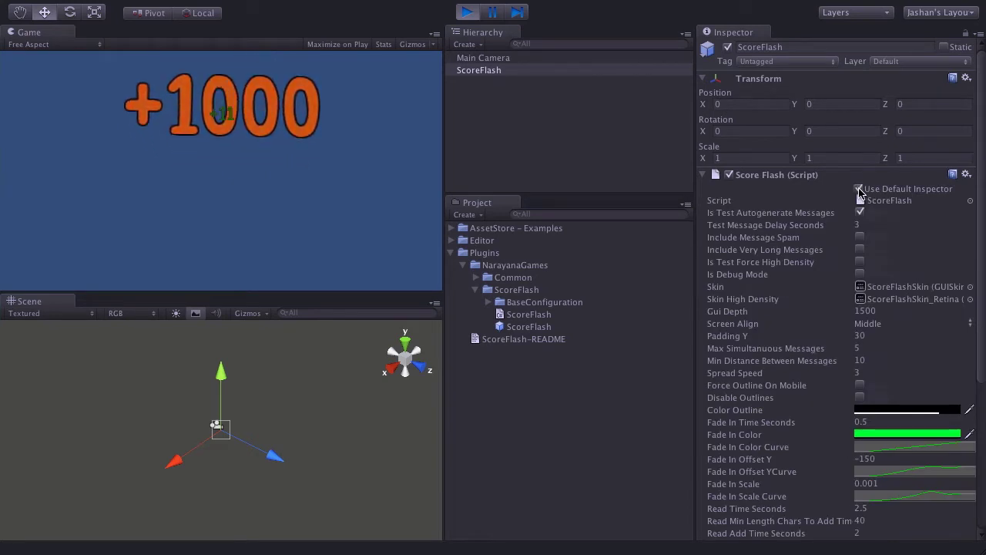
{"action": "left_click", "coordinate": [859, 189]}
{"action": "left_click_drag", "start_coordinate": [983, 209], "coordinate": [979, 490]}
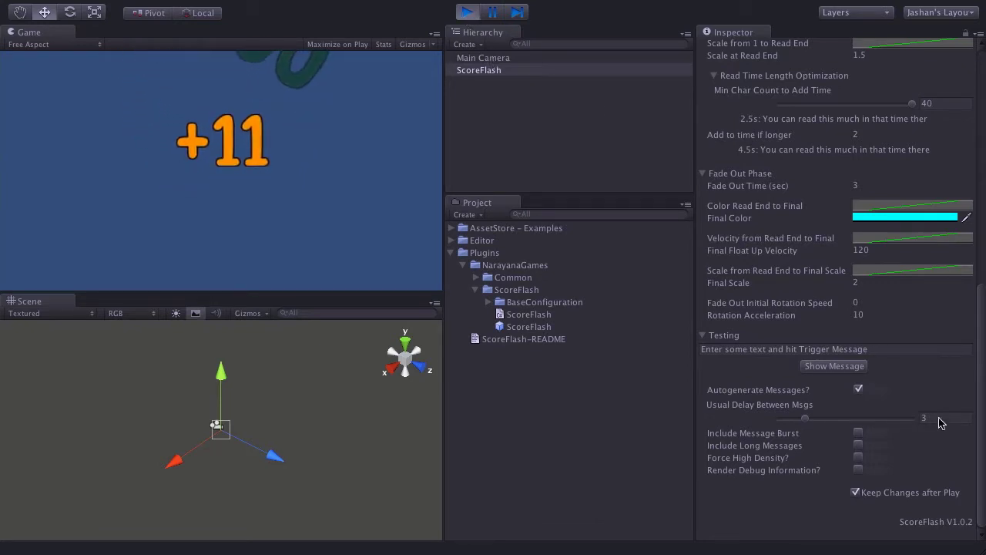
Exaggerate the bounce in the fade-in Offset Y to 0 curve, raising its peak to about 1.25 and lowering its dip to about 0.6.
{"action": "left_click_drag", "start_coordinate": [981, 448], "coordinate": [977, 269]}
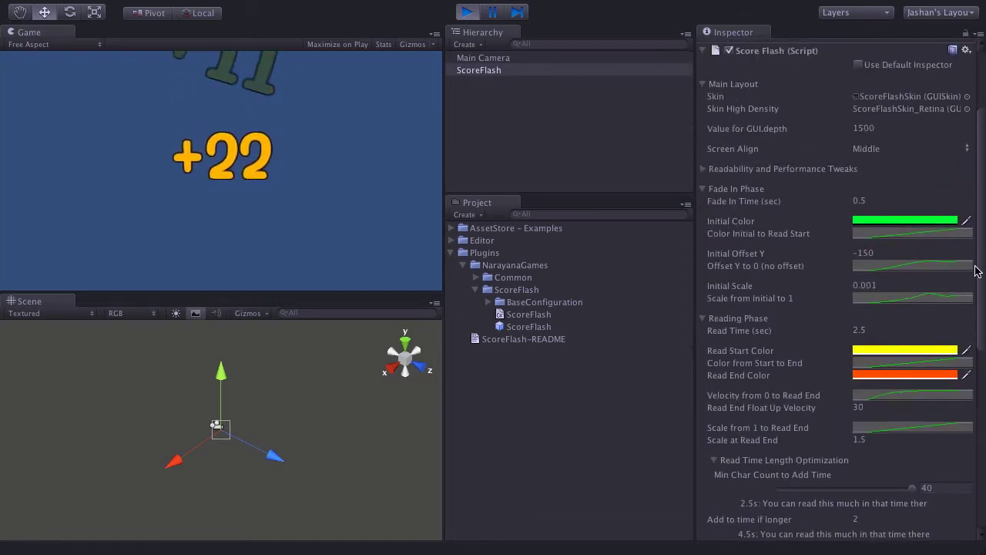
{"action": "left_click", "coordinate": [908, 267]}
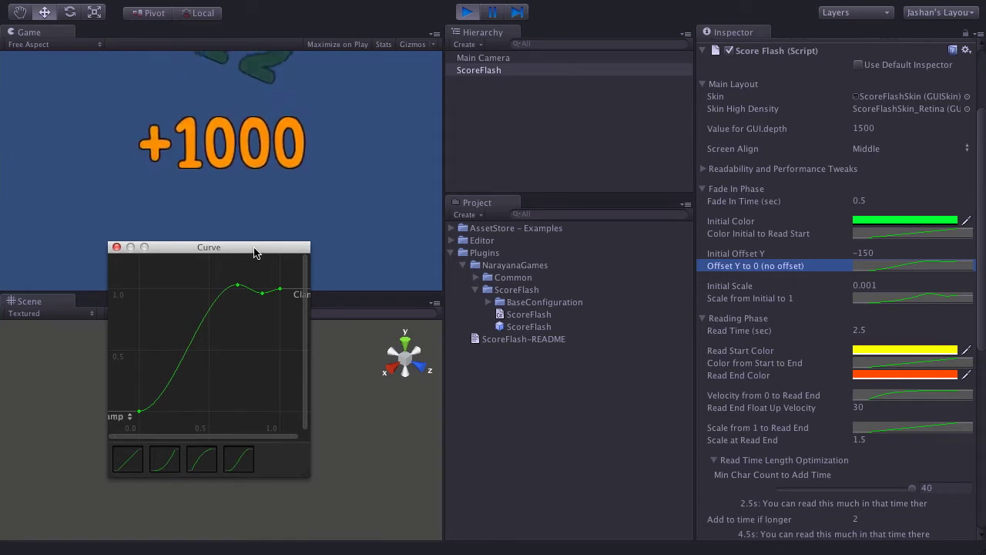
{"action": "left_click_drag", "start_coordinate": [254, 252], "coordinate": [570, 251]}
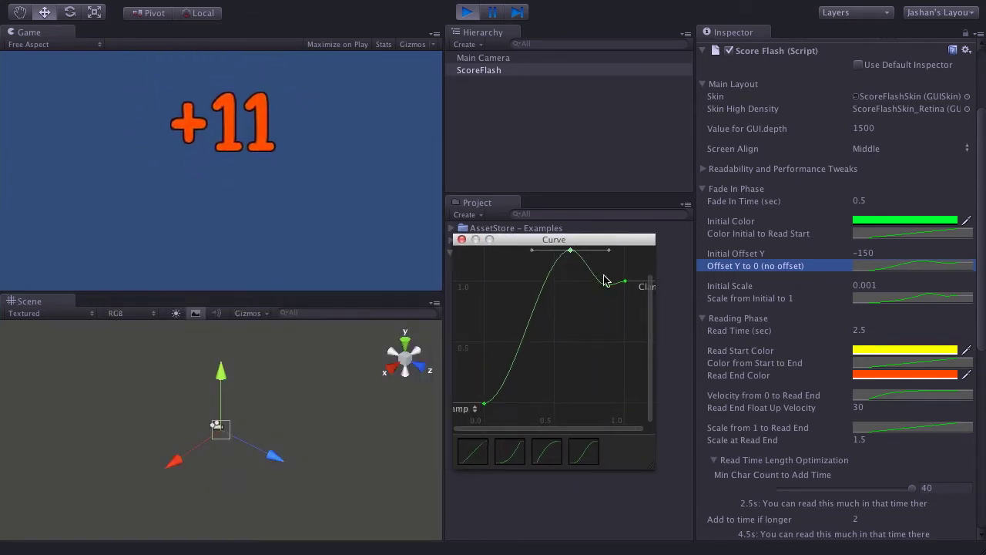
{"action": "left_click_drag", "start_coordinate": [606, 288], "coordinate": [610, 332]}
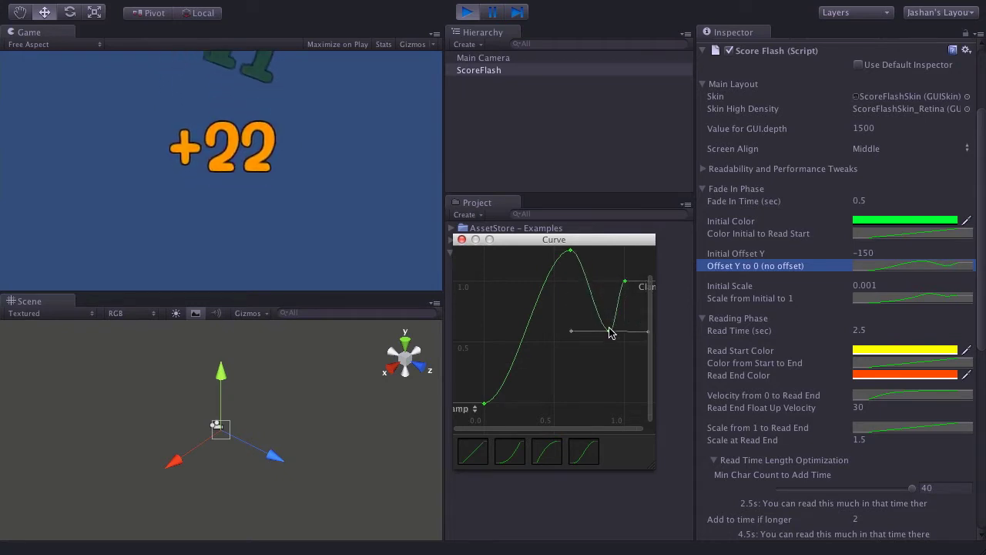
{"action": "left_click", "coordinate": [570, 250]}
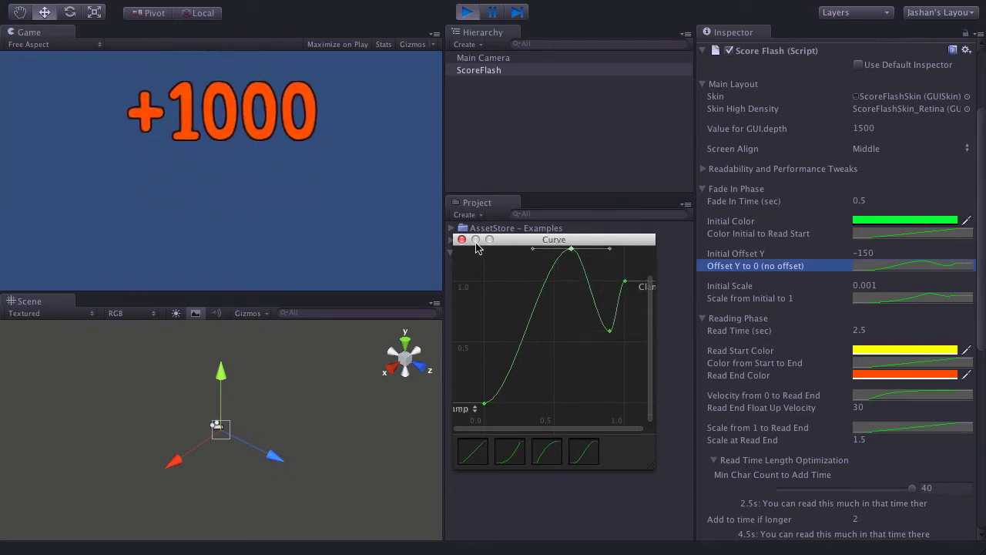
{"action": "left_click", "coordinate": [462, 240]}
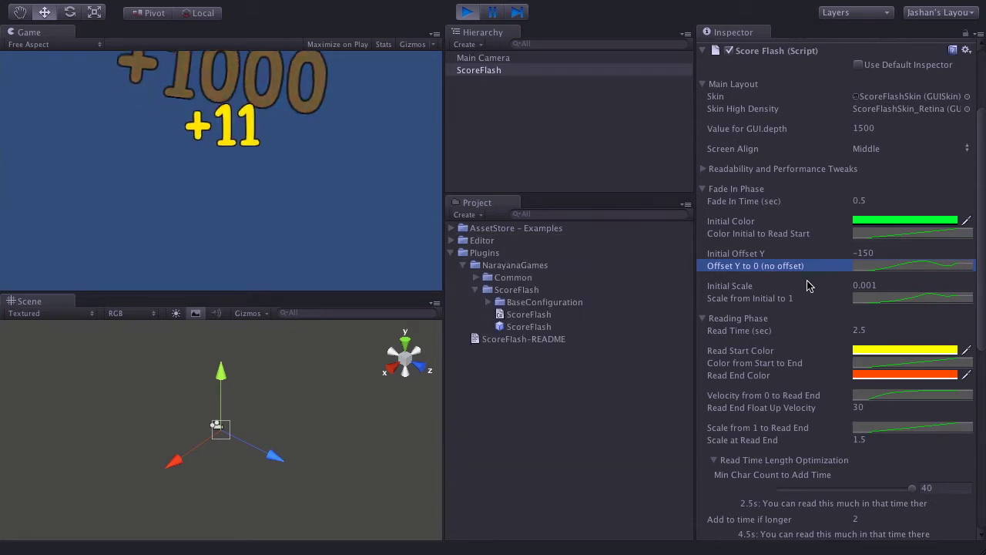
Reshape the Scale from Initial to 1 curve, raising its peak above 1.5 and lowering its dip to about 0.4.
{"action": "left_click", "coordinate": [889, 300]}
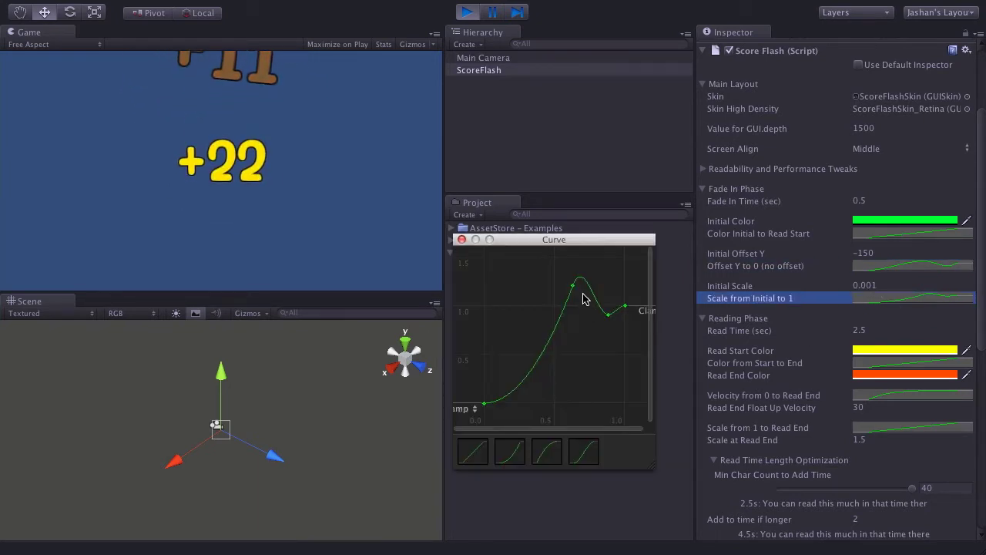
{"action": "left_click_drag", "start_coordinate": [574, 288], "coordinate": [560, 245]}
{"action": "left_click_drag", "start_coordinate": [610, 315], "coordinate": [607, 367]}
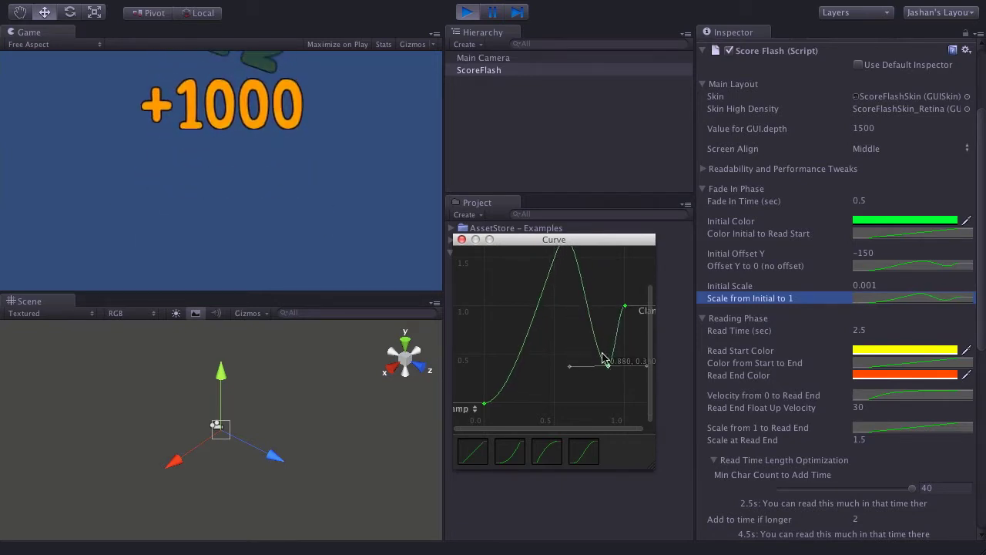
{"action": "left_click", "coordinate": [461, 240]}
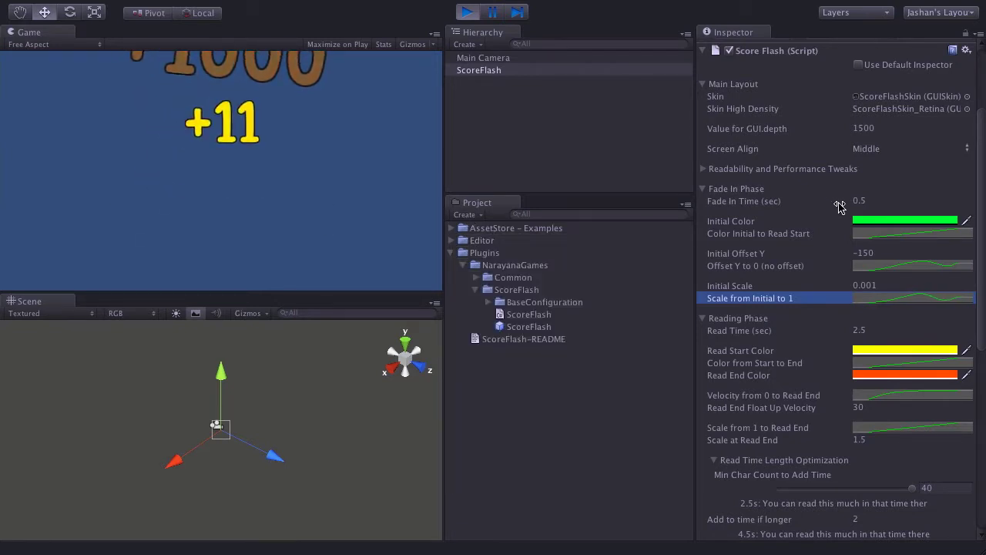
Set the fade-in phase's Initial Color to black.
{"action": "left_click", "coordinate": [878, 223]}
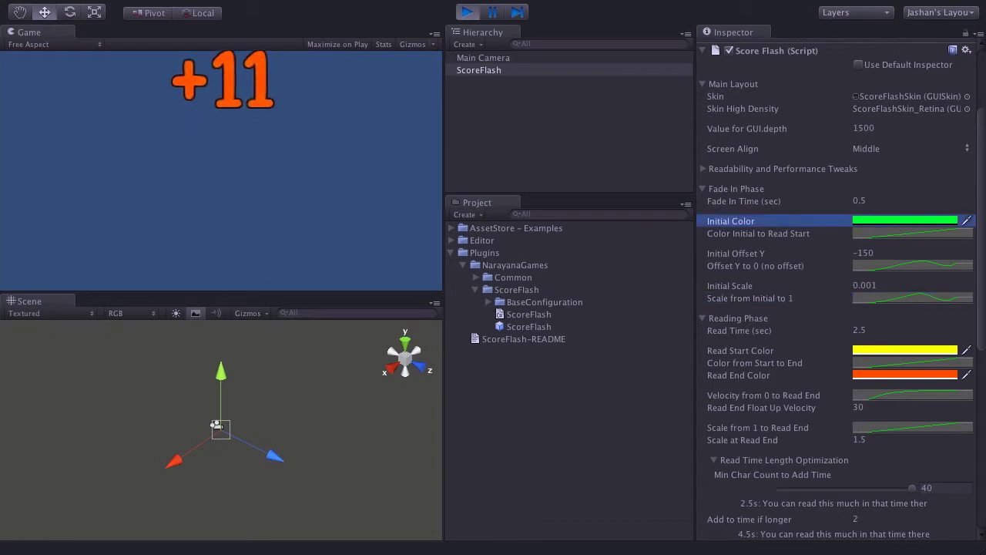
{"action": "left_click", "coordinate": [905, 220]}
{"action": "left_click_drag", "start_coordinate": [400, 78], "coordinate": [633, 230]}
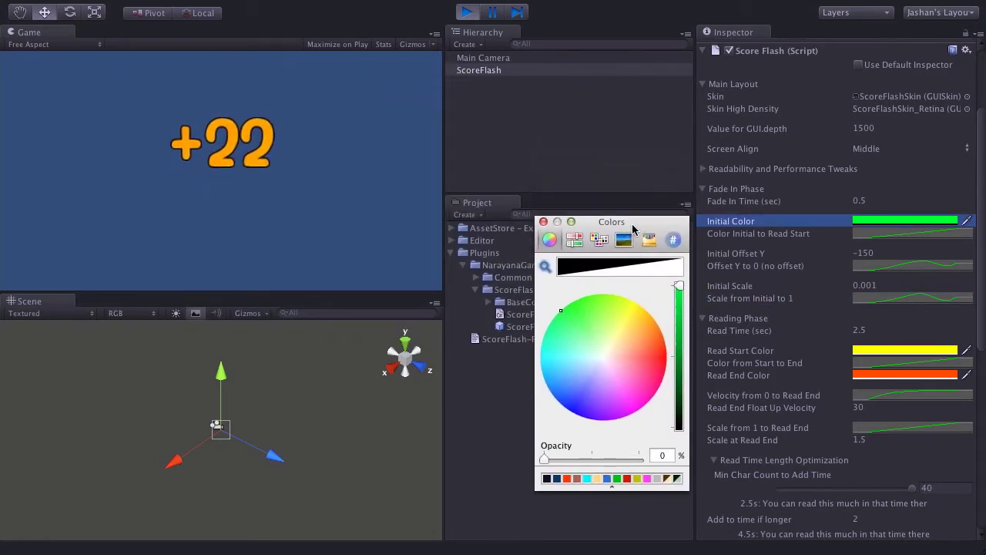
{"action": "left_click_drag", "start_coordinate": [679, 316], "coordinate": [677, 425]}
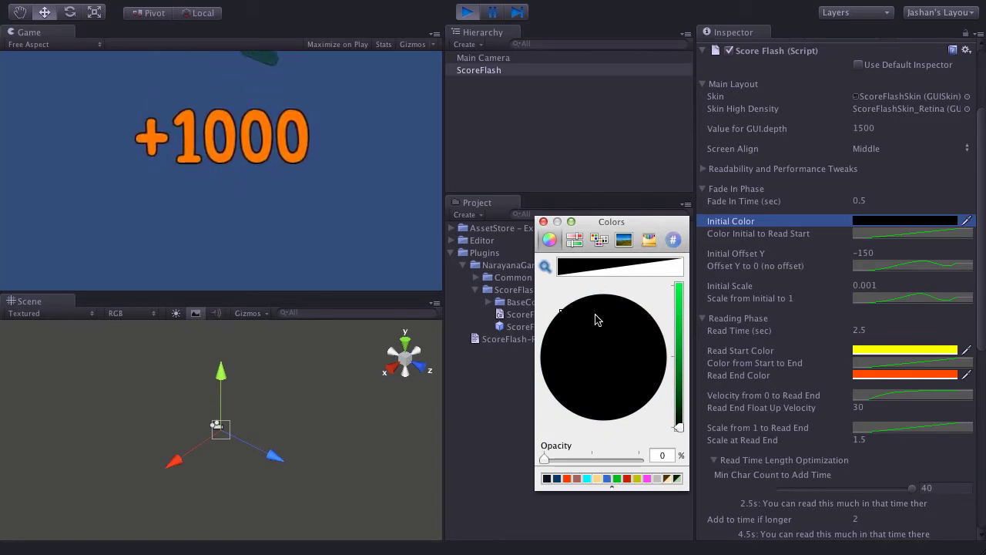
{"action": "left_click", "coordinate": [543, 221]}
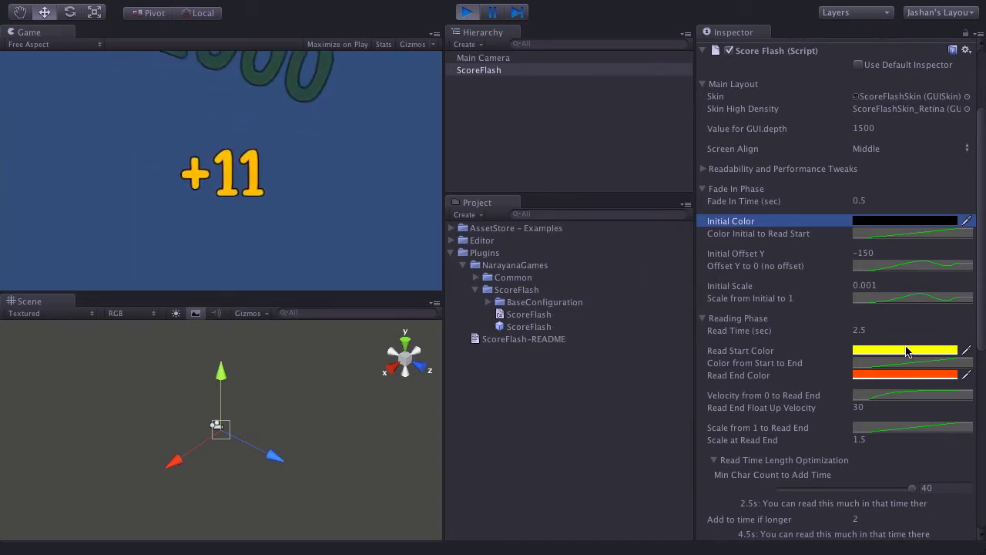
Set the reading phase's Read Start Color to pale yellow and its Read End Color to a pale yellow-orange.
{"action": "left_click", "coordinate": [905, 350]}
{"action": "left_click", "coordinate": [623, 321]}
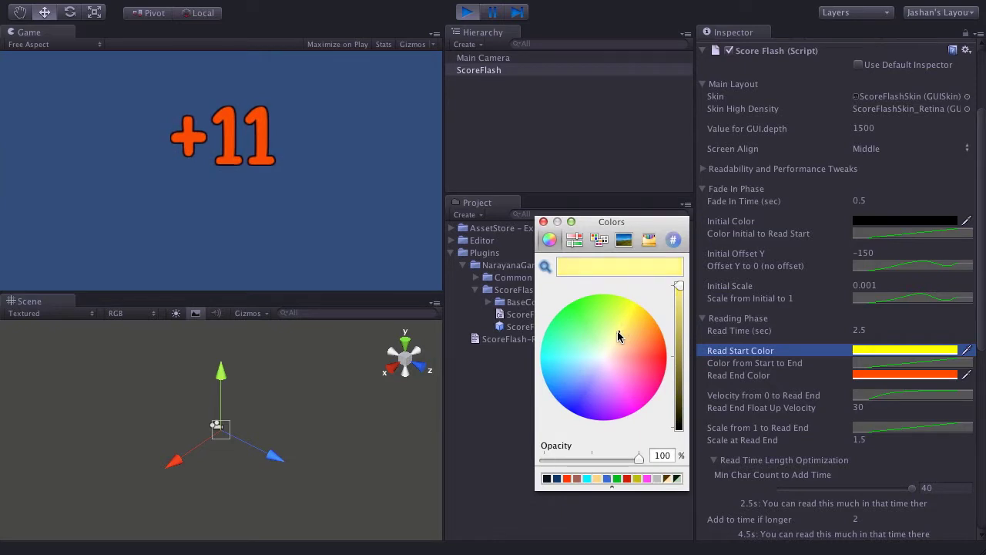
{"action": "left_click", "coordinate": [543, 221]}
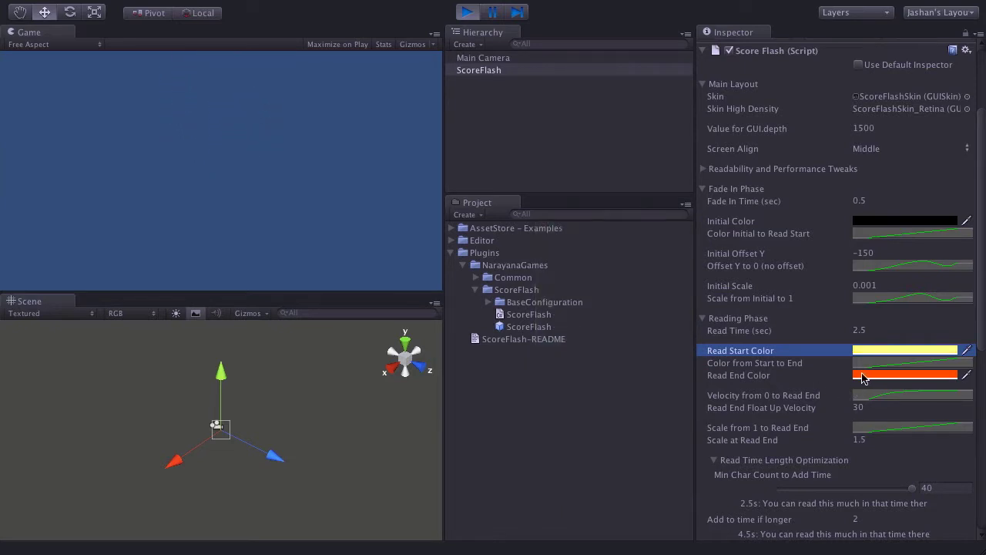
{"action": "left_click", "coordinate": [863, 376]}
{"action": "left_click", "coordinate": [617, 344]}
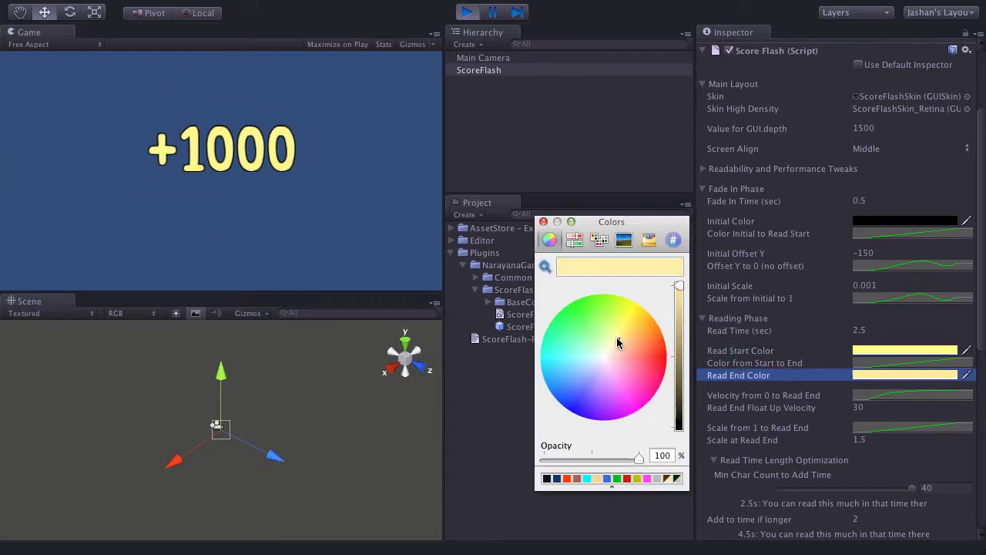
Close the colour picker and set the ScoreFlash Main Layout's Screen Align to Bottom.
{"action": "left_click", "coordinate": [544, 221]}
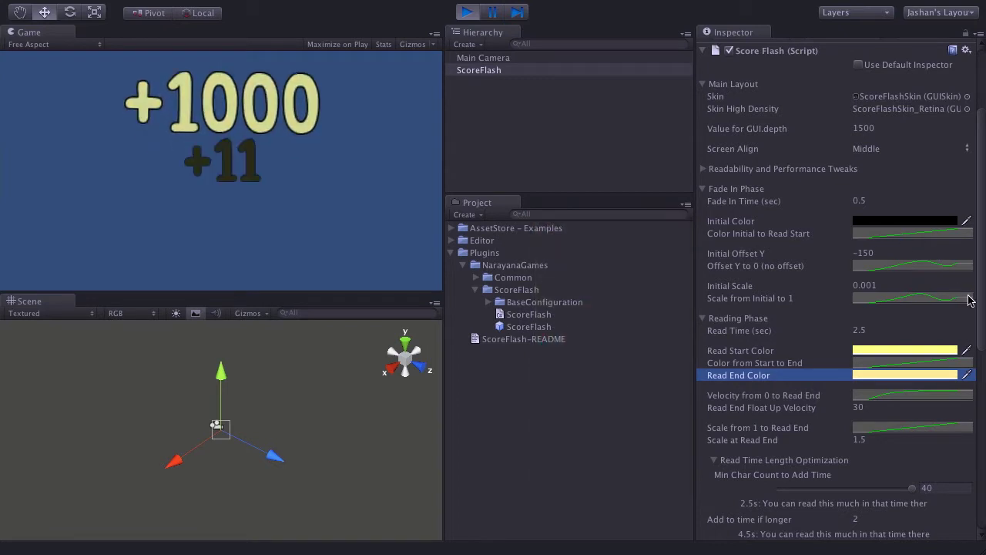
{"action": "scroll", "coordinate": [968, 298], "scroll_direction": "up", "scroll_amount": 3}
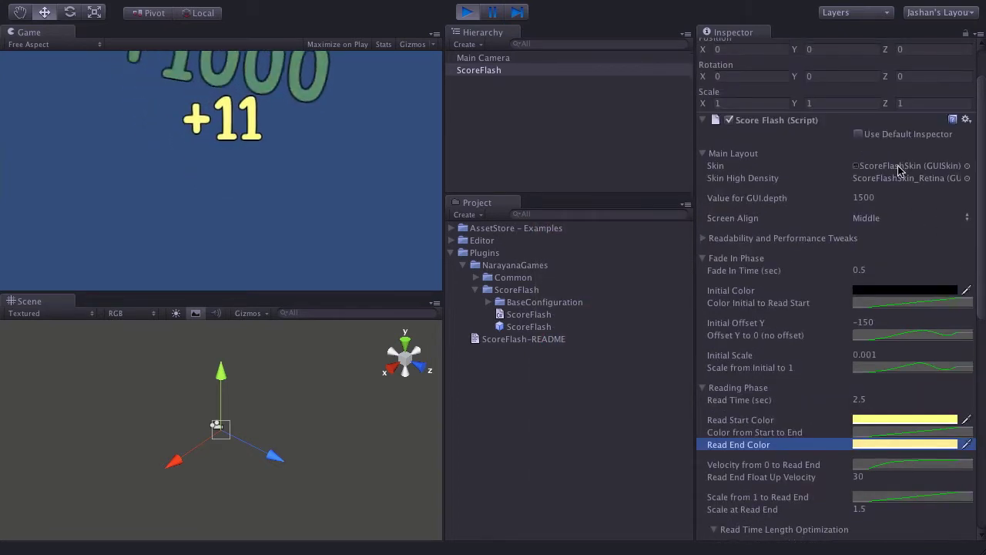
{"action": "left_click", "coordinate": [879, 219]}
{"action": "left_click", "coordinate": [883, 231]}
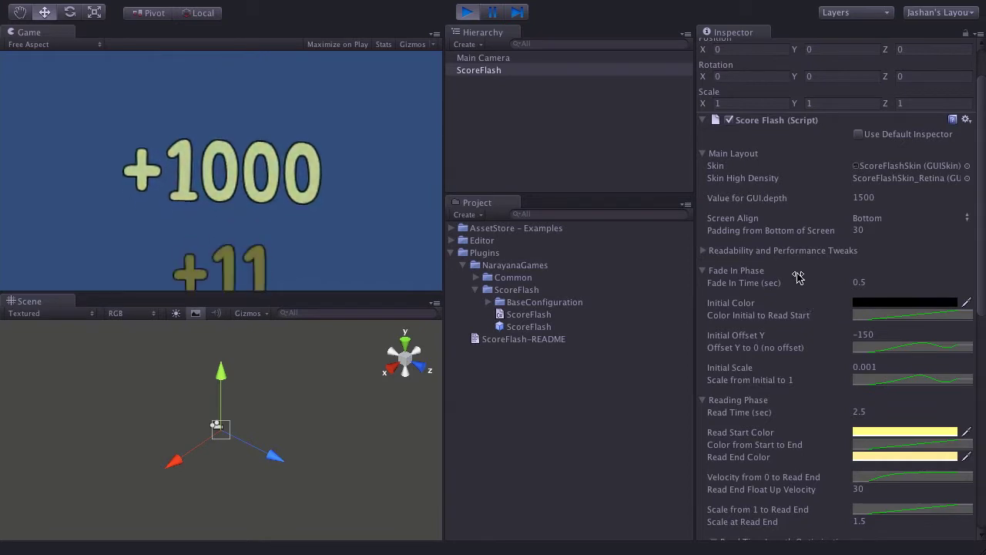
Stop play mode with Keep Changes after Play enabled and review the ScoreFlash settings.
{"action": "scroll", "coordinate": [975, 463], "scroll_direction": "down", "scroll_amount": 8}
{"action": "scroll", "coordinate": [975, 462], "scroll_direction": "down", "scroll_amount": 4}
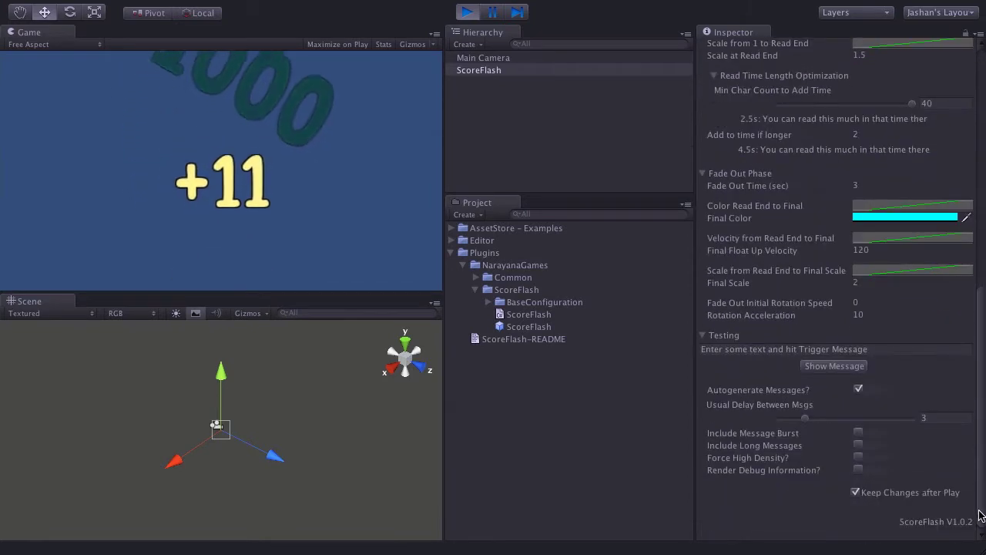
{"action": "left_click", "coordinate": [467, 13]}
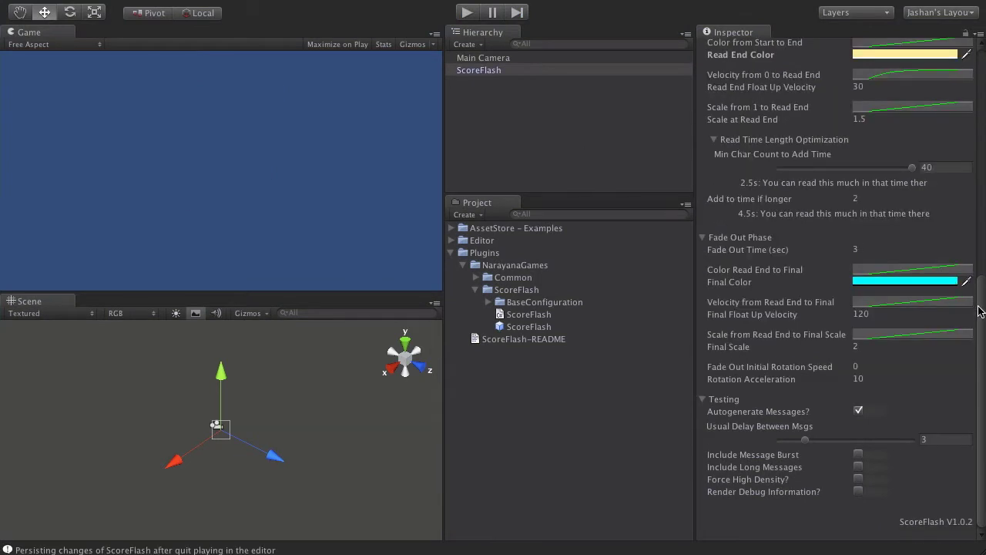
{"action": "left_click_drag", "start_coordinate": [982, 314], "coordinate": [984, 404]}
Play the scene again and turn off Autogenerate Messages in the Testing section.
{"action": "left_click", "coordinate": [467, 13]}
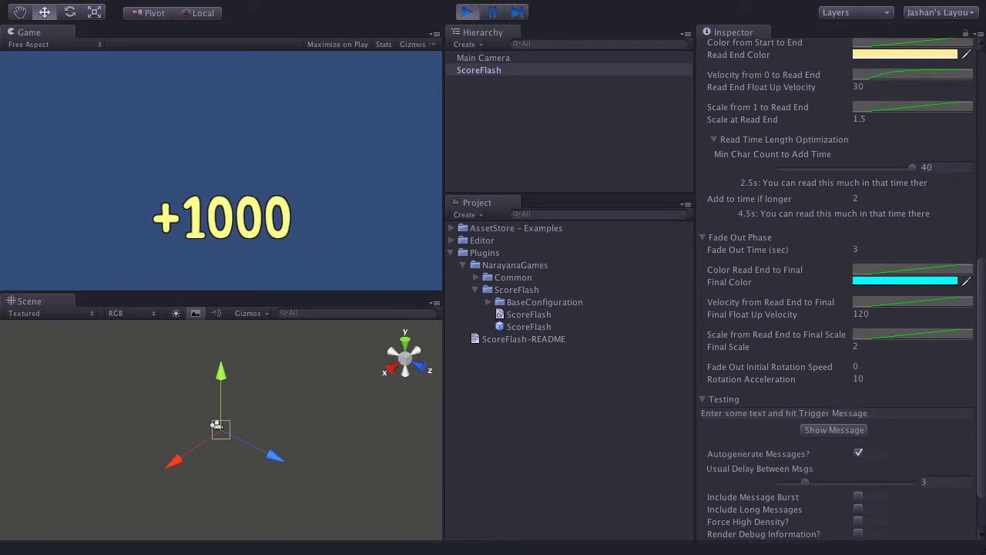
{"action": "scroll", "coordinate": [909, 378], "scroll_direction": "down", "scroll_amount": 3}
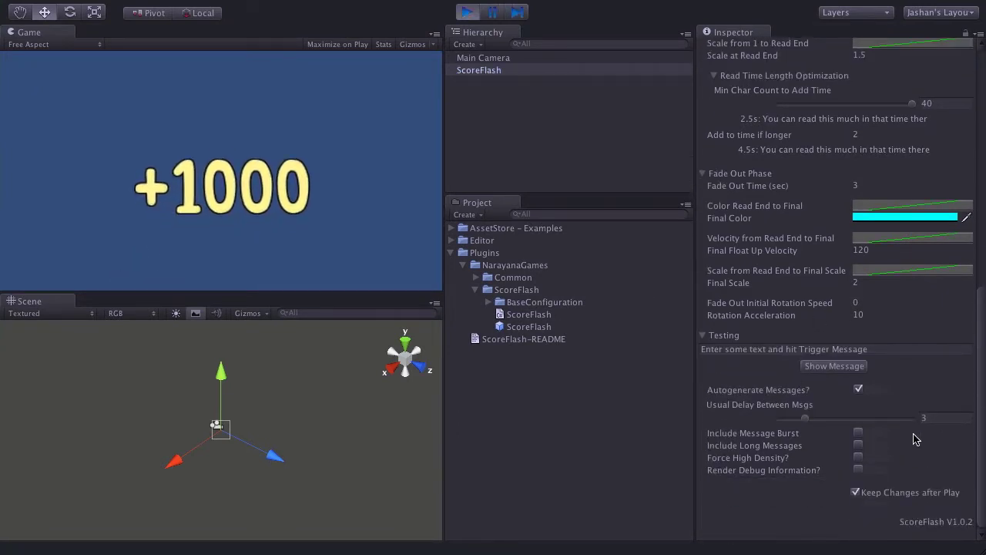
{"action": "left_click", "coordinate": [859, 390]}
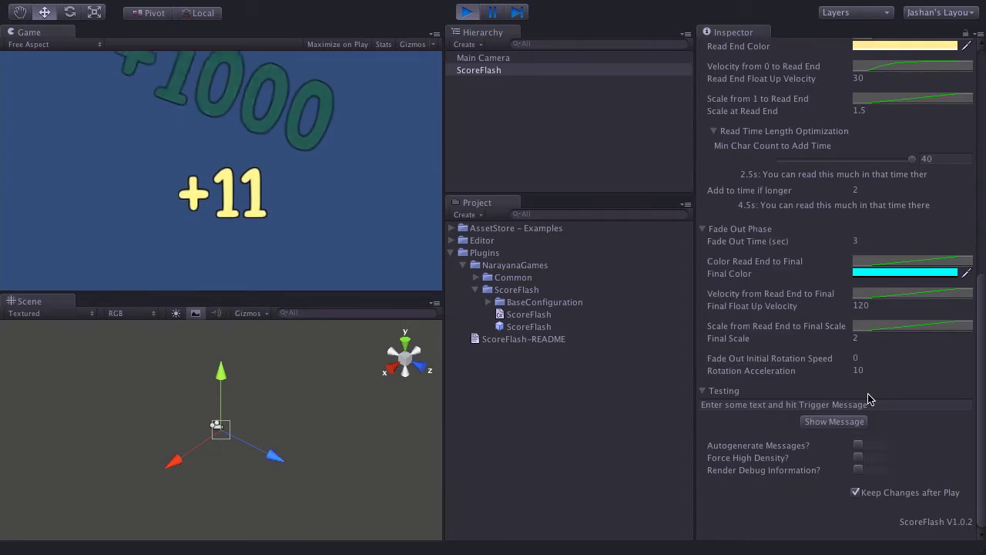
Show the test message "Hello World!" from the Testing section and stop play mode.
{"action": "left_click_drag", "start_coordinate": [857, 407], "coordinate": [691, 410]}
{"action": "type", "text": "Hell"}
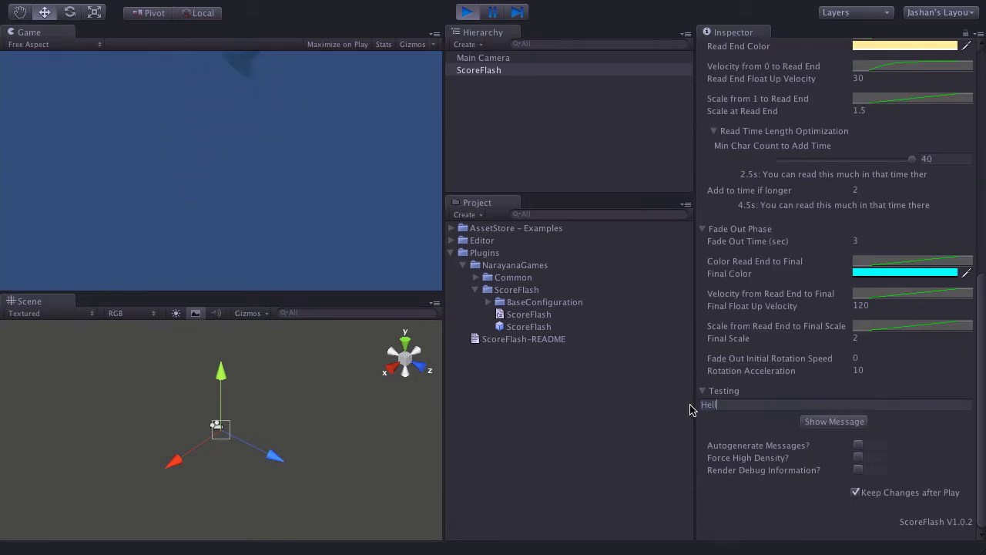
{"action": "type", "text": "o World!"}
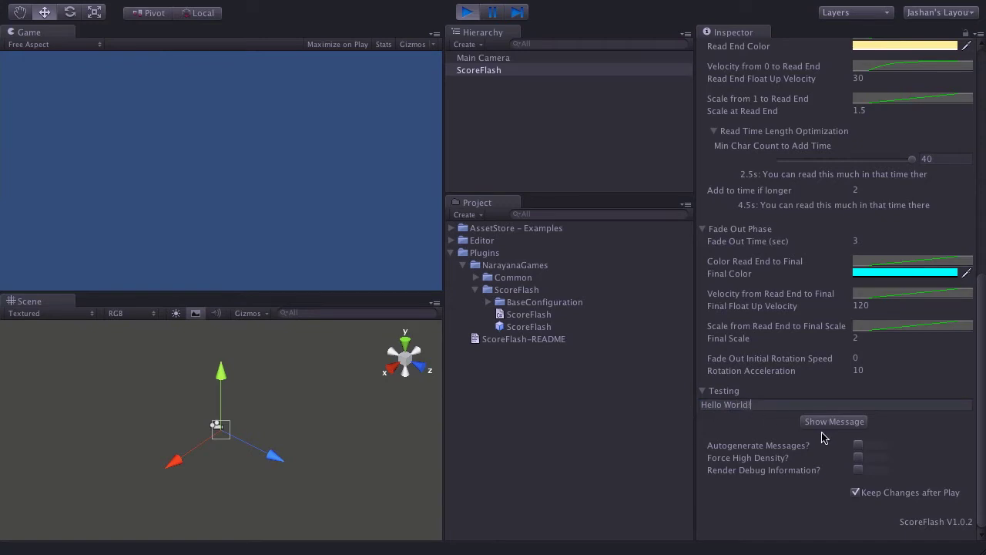
{"action": "left_click", "coordinate": [825, 424]}
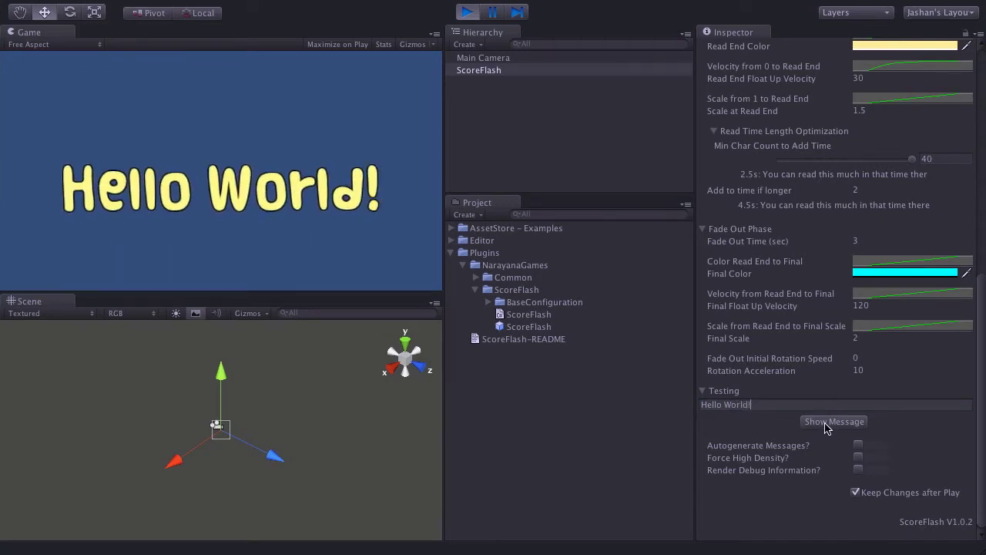
{"action": "left_click", "coordinate": [467, 13]}
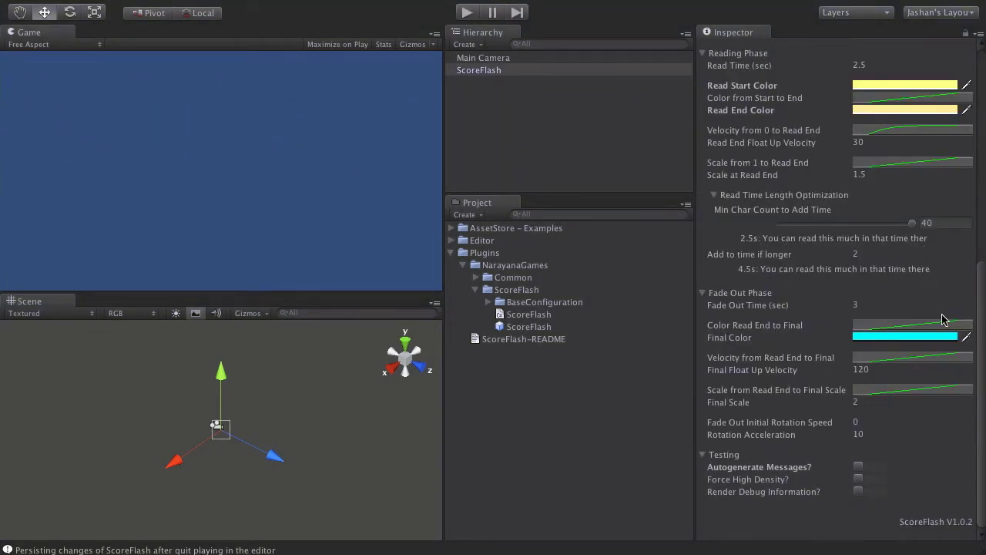
{"action": "left_click_drag", "start_coordinate": [982, 359], "coordinate": [848, 158]}
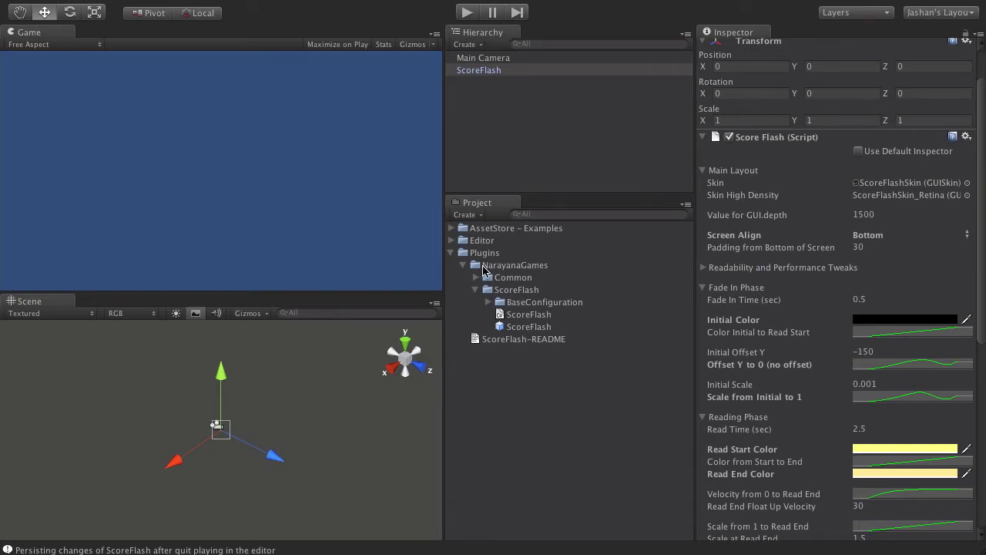
Expand AssetStore - Examples down to its ScoreFlash folder and view the ExampleBoo, ExampleCSharp and ExampleJavaScript scripts.
{"action": "left_click", "coordinate": [452, 229]}
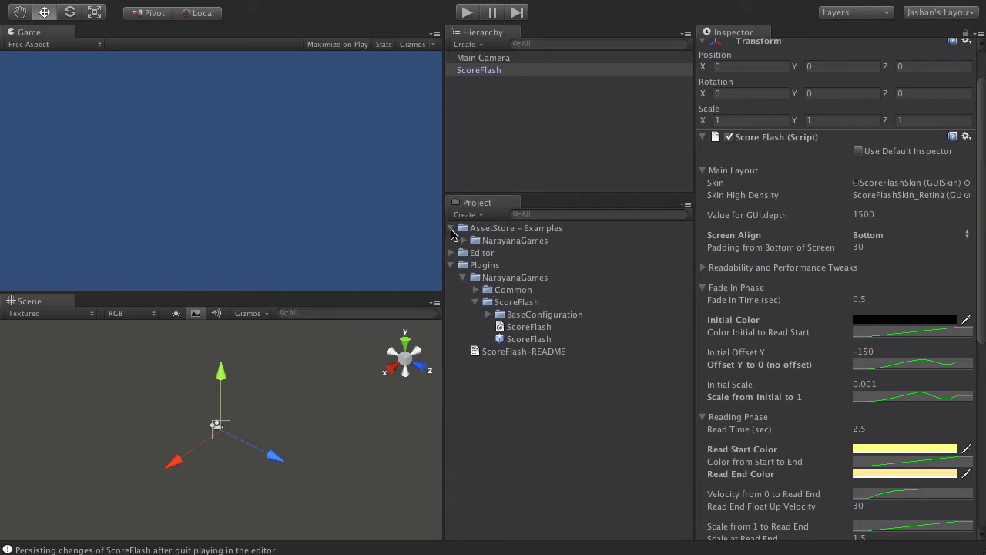
{"action": "left_click", "coordinate": [473, 240]}
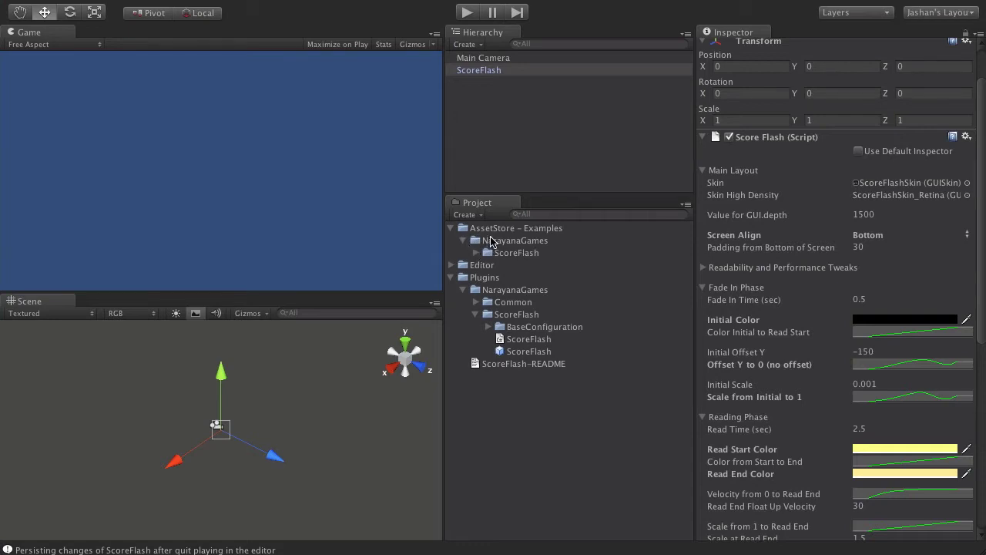
{"action": "left_click", "coordinate": [492, 233]}
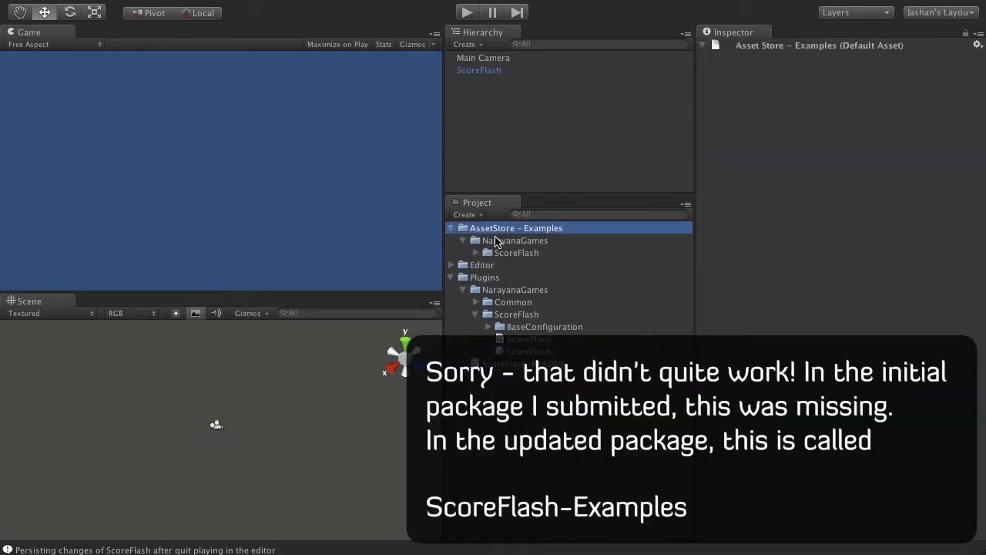
{"action": "left_click", "coordinate": [476, 254]}
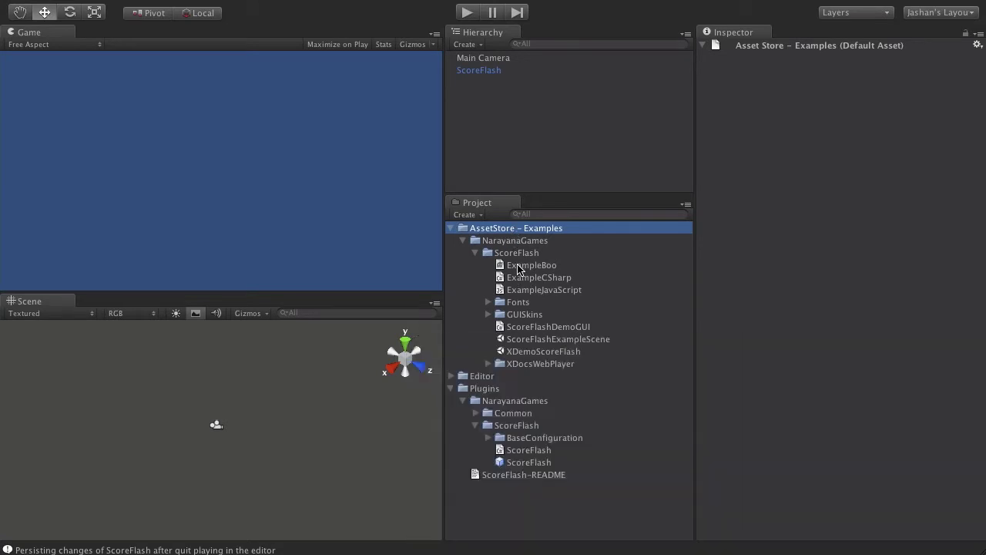
{"action": "left_click", "coordinate": [519, 267]}
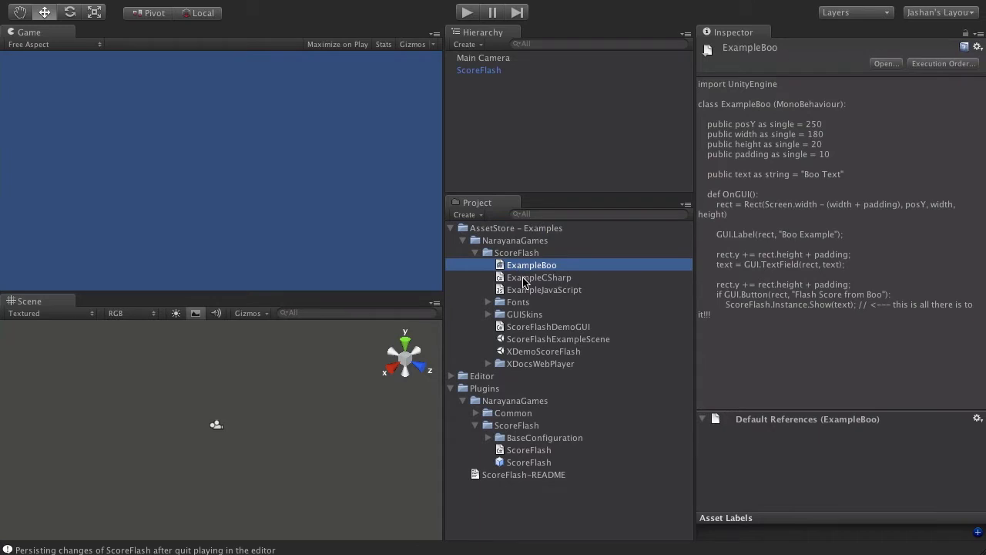
{"action": "left_click", "coordinate": [524, 279]}
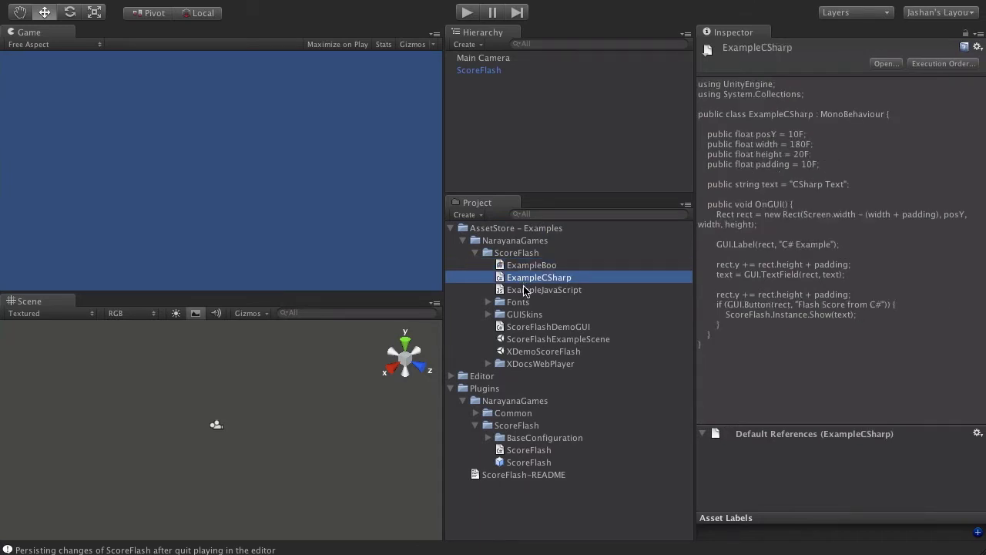
{"action": "left_click", "coordinate": [525, 291]}
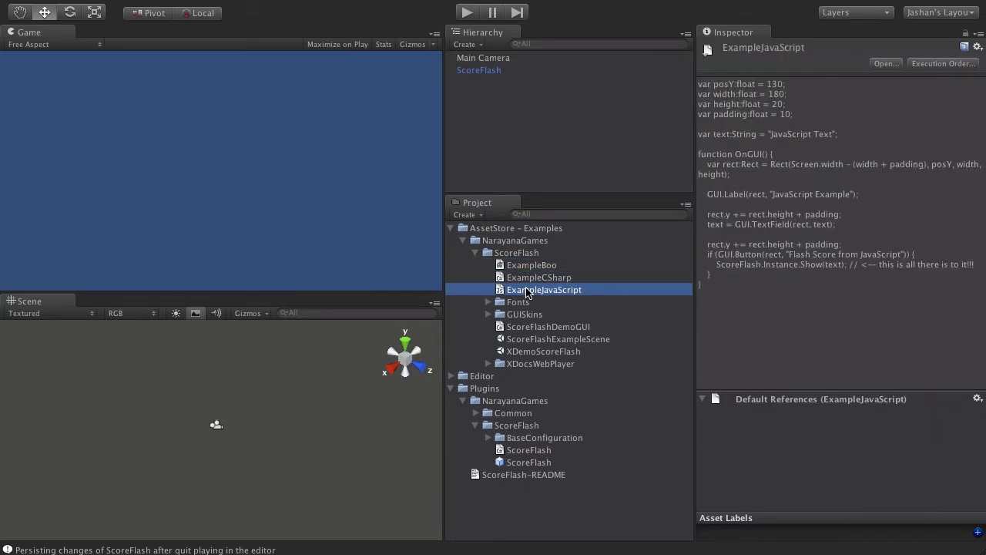
Switch to the code editor and examine the ScoreFlash.Instance.Show(text) call and the text variable in ExampleCSharp.cs.
{"action": "key", "text": "super+Tab"}
{"action": "key", "text": "super+Tab"}
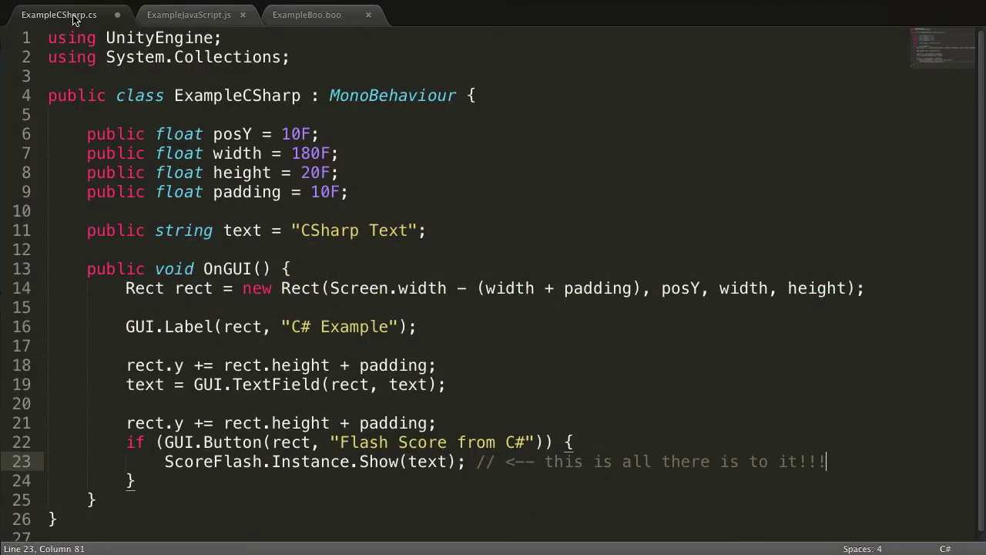
{"action": "left_click_drag", "start_coordinate": [164, 461], "coordinate": [468, 461]}
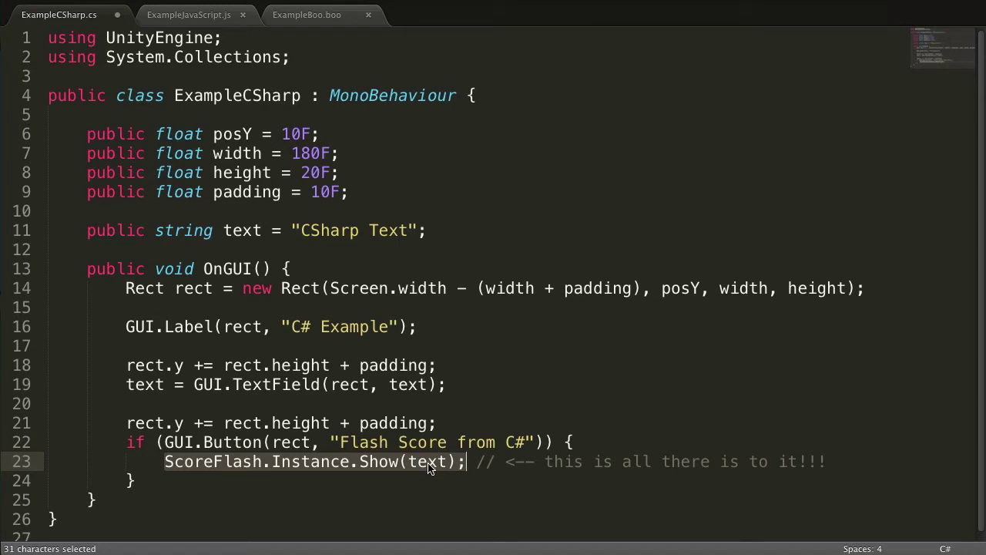
{"action": "left_click_drag", "start_coordinate": [223, 230], "coordinate": [416, 230]}
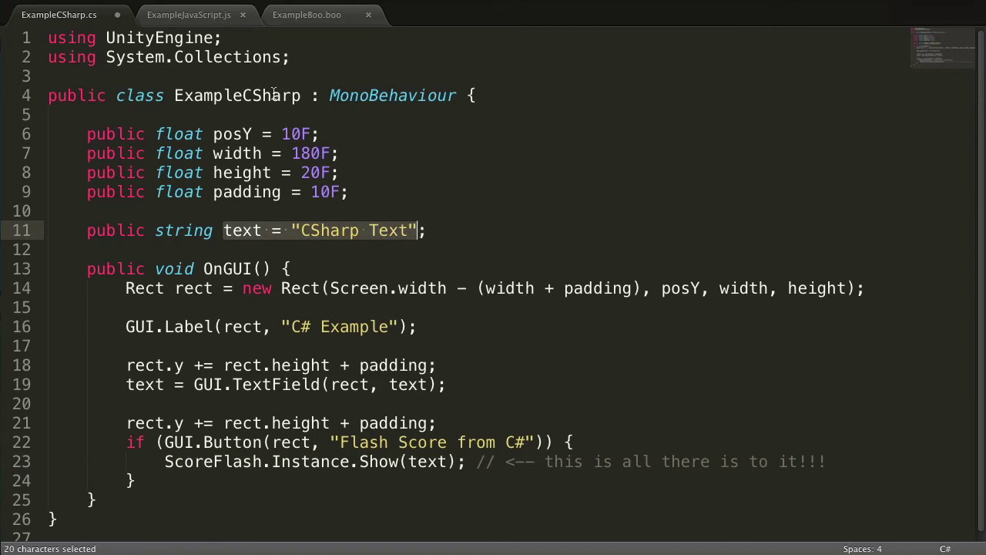
{"action": "left_click", "coordinate": [313, 461]}
{"action": "left_click_drag", "start_coordinate": [349, 462], "coordinate": [165, 461]}
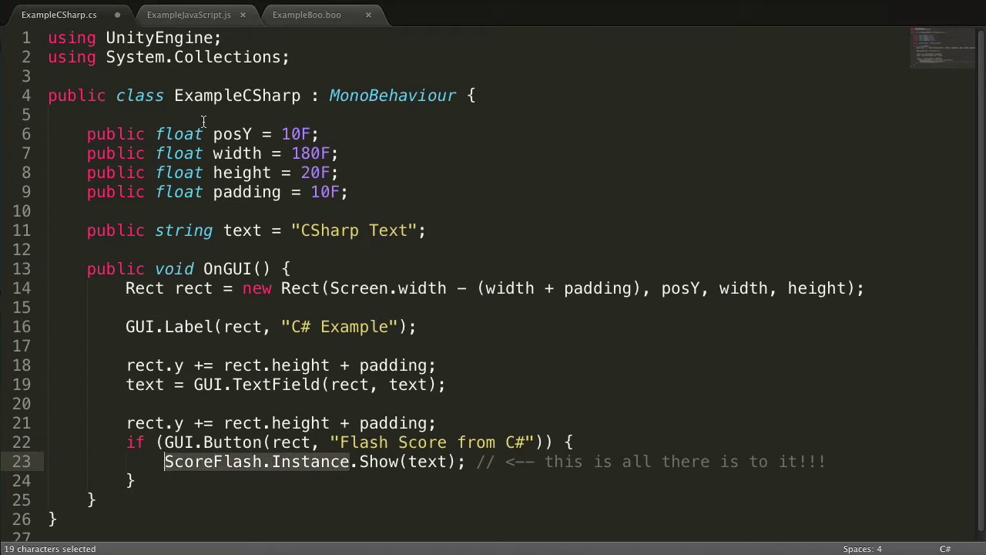
Examine the ScoreFlash.Instance.Show(text) line in ExampleJavaScript.js and in ExampleBoo.boo.
{"action": "left_click", "coordinate": [197, 16]}
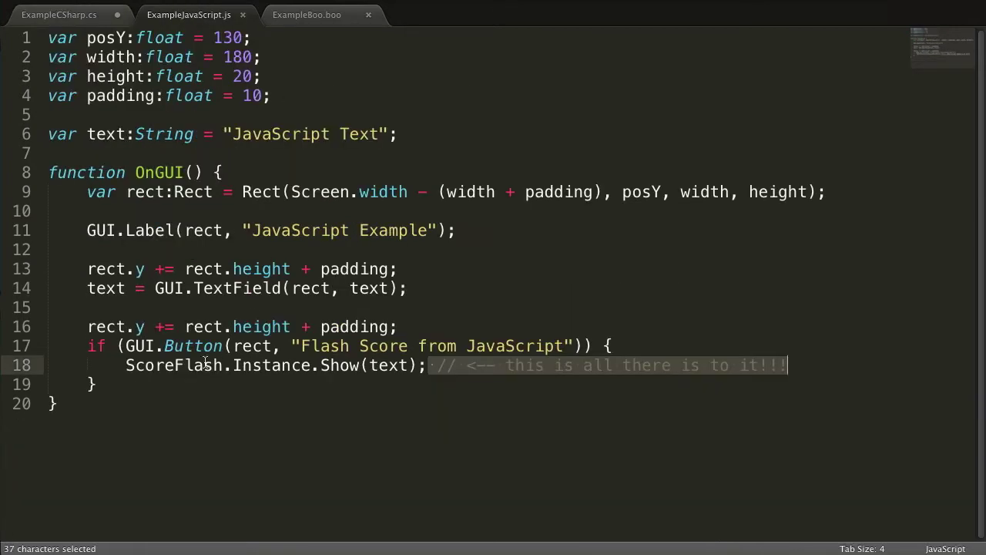
{"action": "left_click_drag", "start_coordinate": [129, 370], "coordinate": [431, 368]}
{"action": "left_click", "coordinate": [324, 15]}
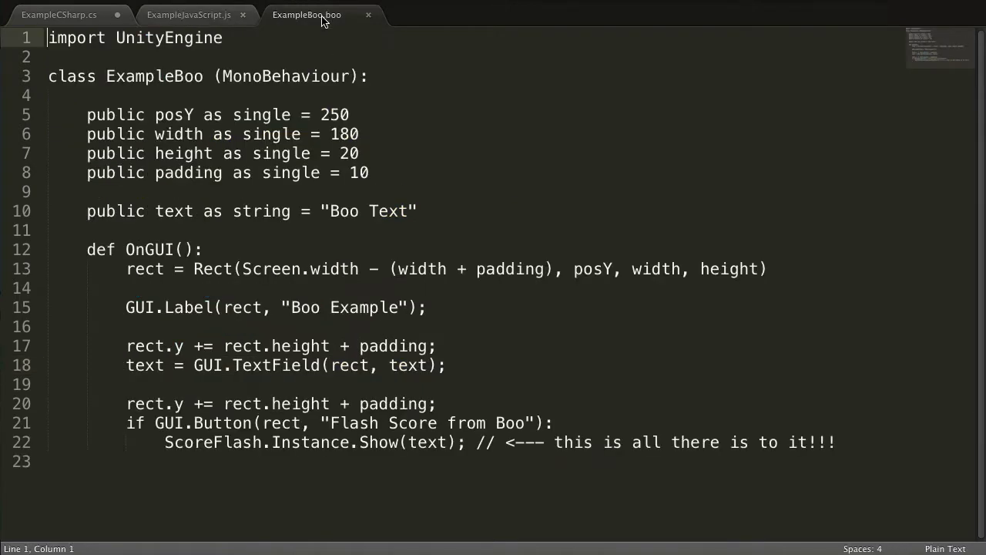
{"action": "left_click_drag", "start_coordinate": [163, 445], "coordinate": [467, 444]}
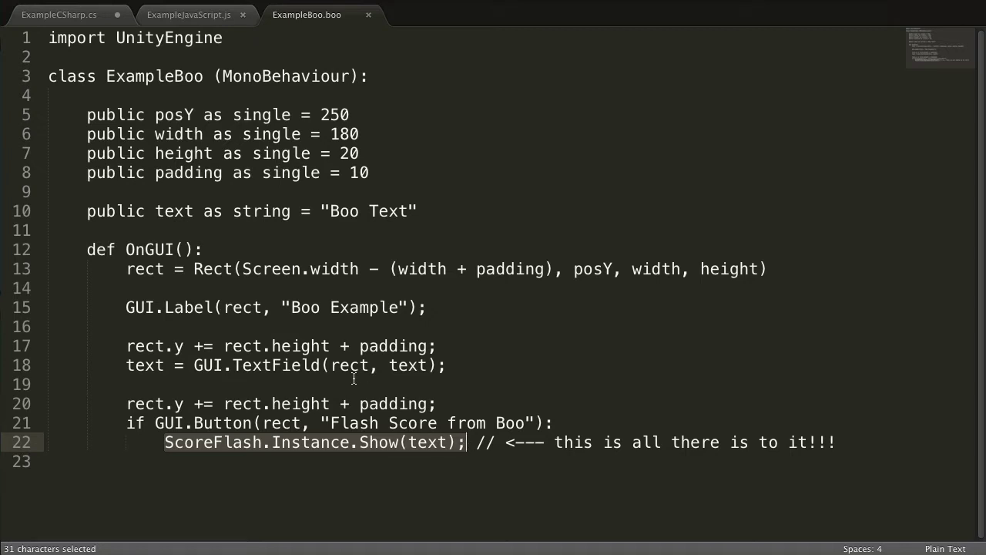
Switch back to Unity and open ScoreFlashExampleScene without saving the untitled scene.
{"action": "key", "text": "super+Tab"}
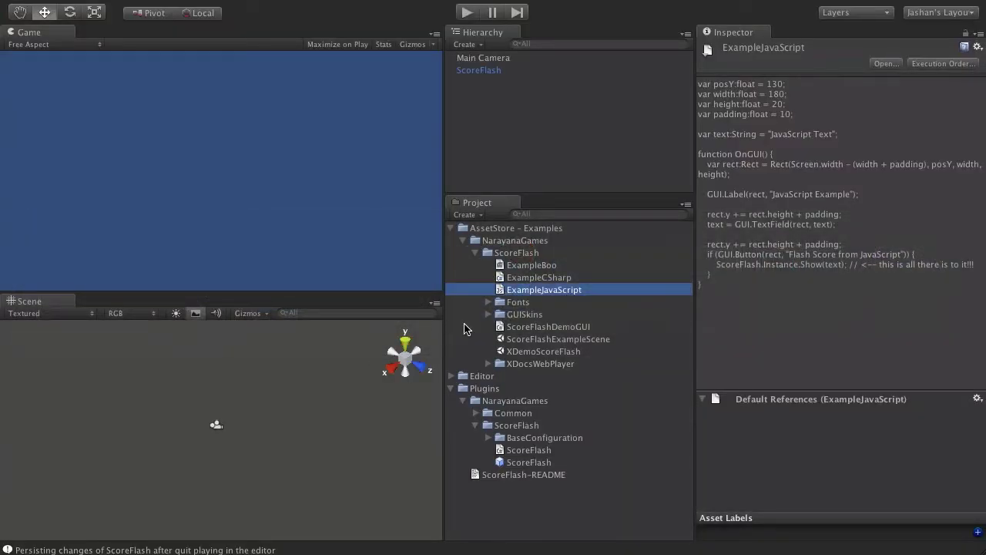
{"action": "double_click", "coordinate": [525, 340]}
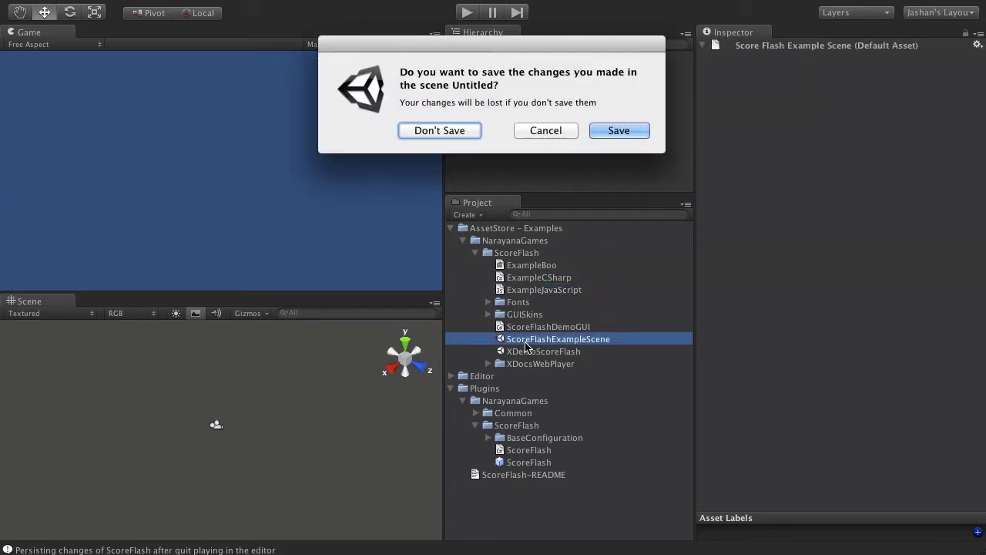
{"action": "left_click", "coordinate": [455, 133]}
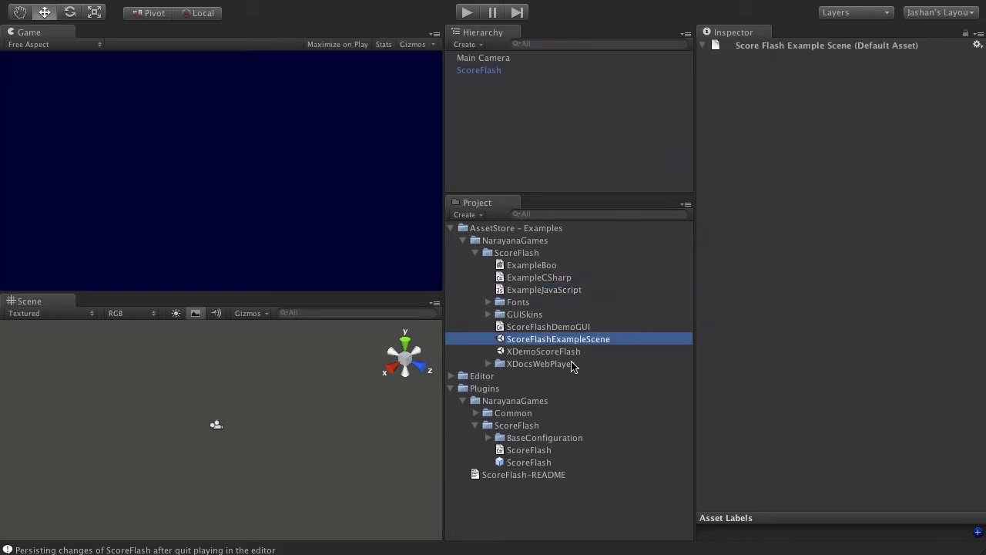
Open the XDemoScoreFlash scene, followed by the XAwesomeScoreFlash scene in the XDocsWebPlayer folder.
{"action": "double_click", "coordinate": [537, 352]}
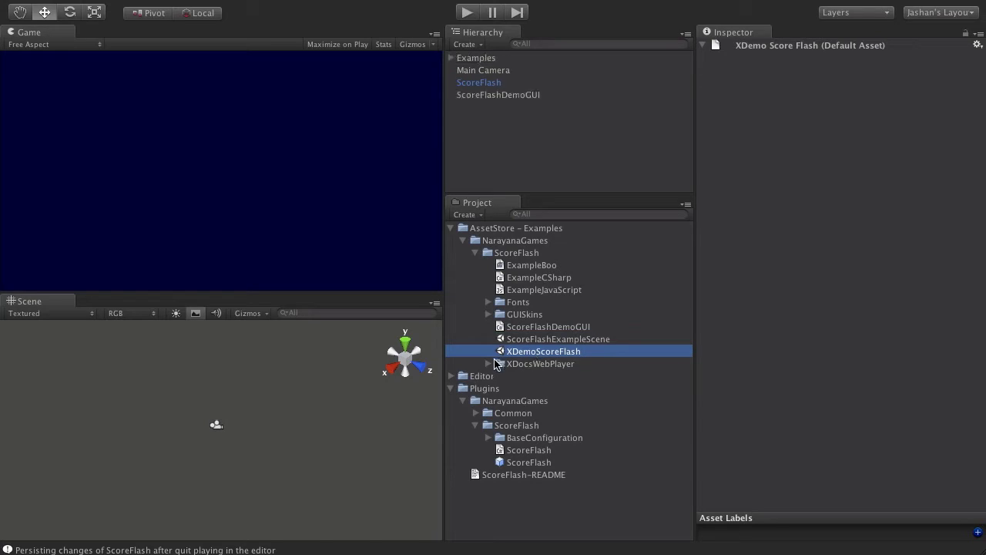
{"action": "left_click", "coordinate": [489, 364]}
{"action": "double_click", "coordinate": [539, 400]}
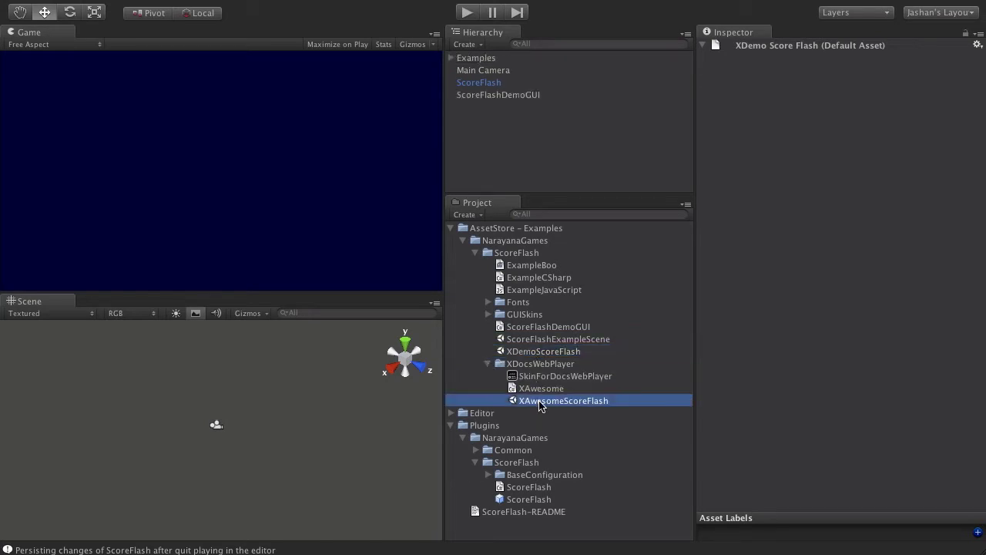
{"action": "left_click", "coordinate": [488, 363]}
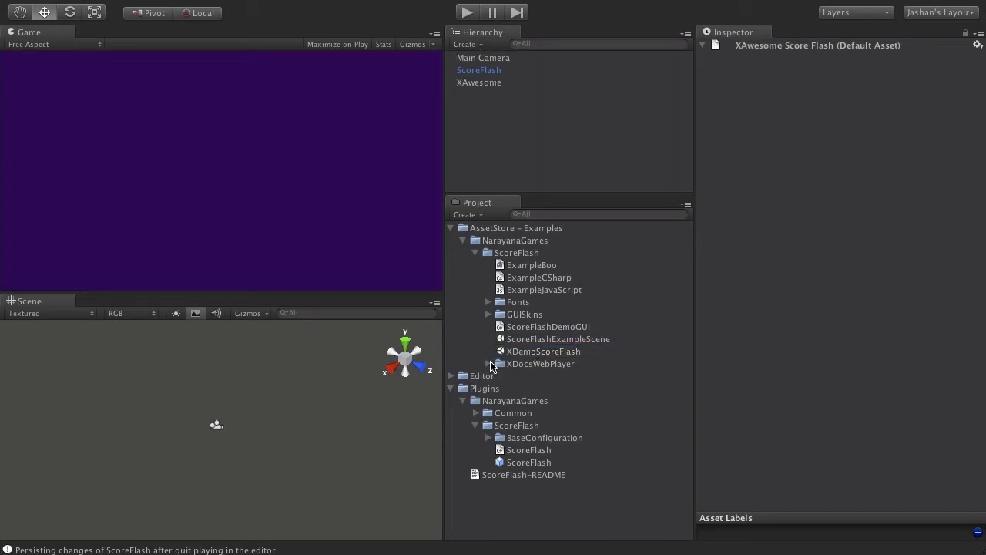
Look into the GUISkins folder and collapse the whole AssetStore - Examples folder tree.
{"action": "left_click", "coordinate": [488, 315]}
{"action": "left_click", "coordinate": [489, 314]}
{"action": "left_click", "coordinate": [475, 253]}
{"action": "left_click", "coordinate": [463, 241]}
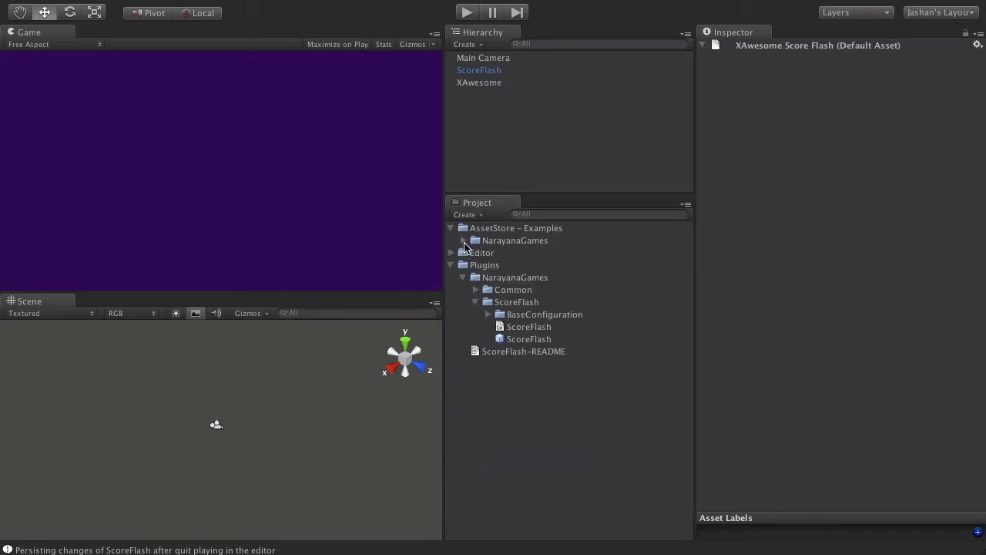
{"action": "left_click", "coordinate": [473, 240]}
{"action": "left_click", "coordinate": [451, 228]}
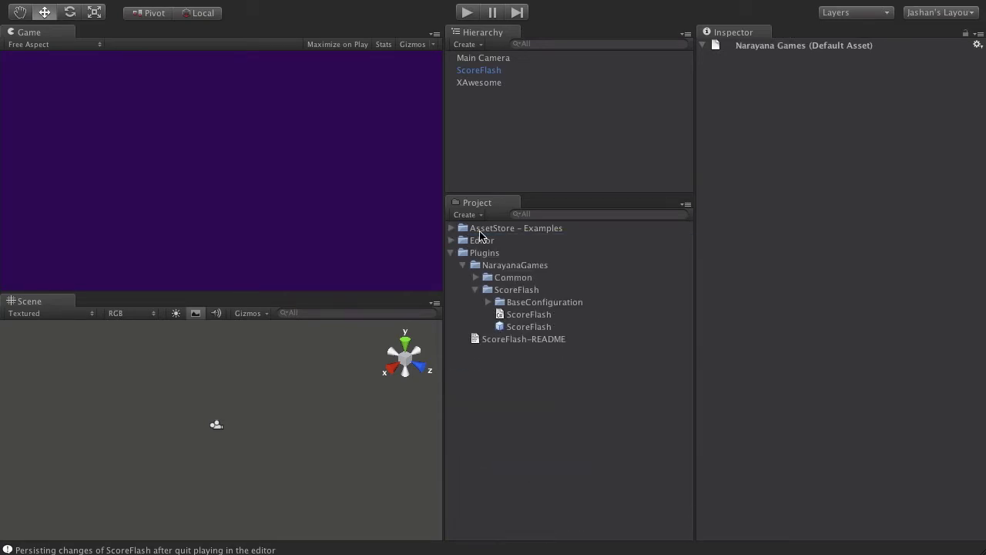
Delete the AssetStore - Examples folder from the project and collapse the NarayanaGames and Plugins folders.
{"action": "left_click", "coordinate": [480, 229]}
{"action": "key", "text": "super+BackSpace"}
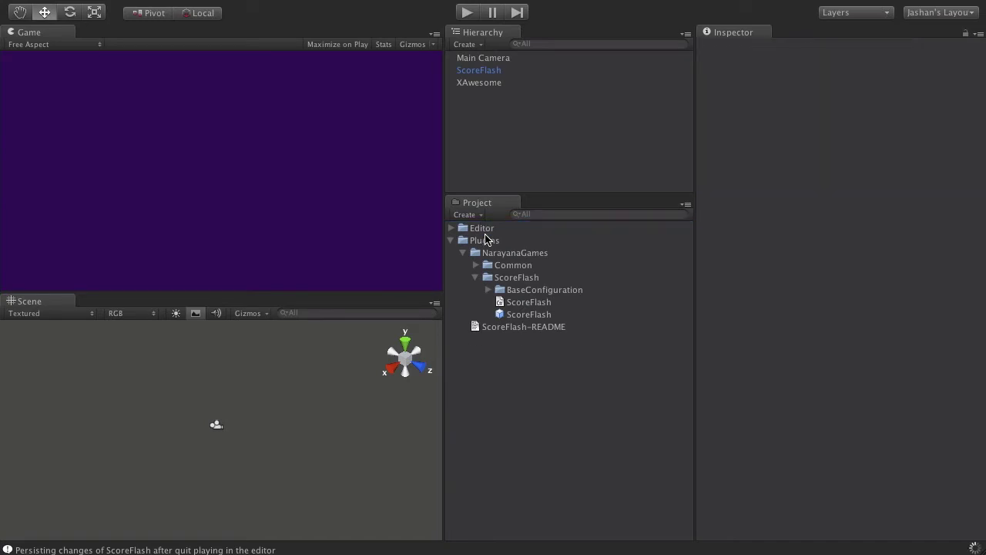
{"action": "left_click", "coordinate": [463, 253]}
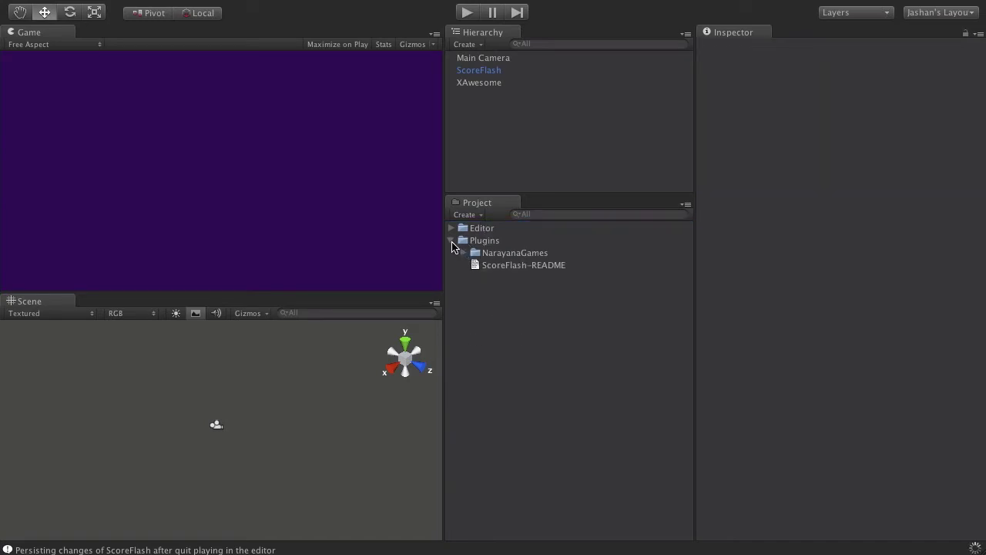
{"action": "left_click", "coordinate": [451, 241]}
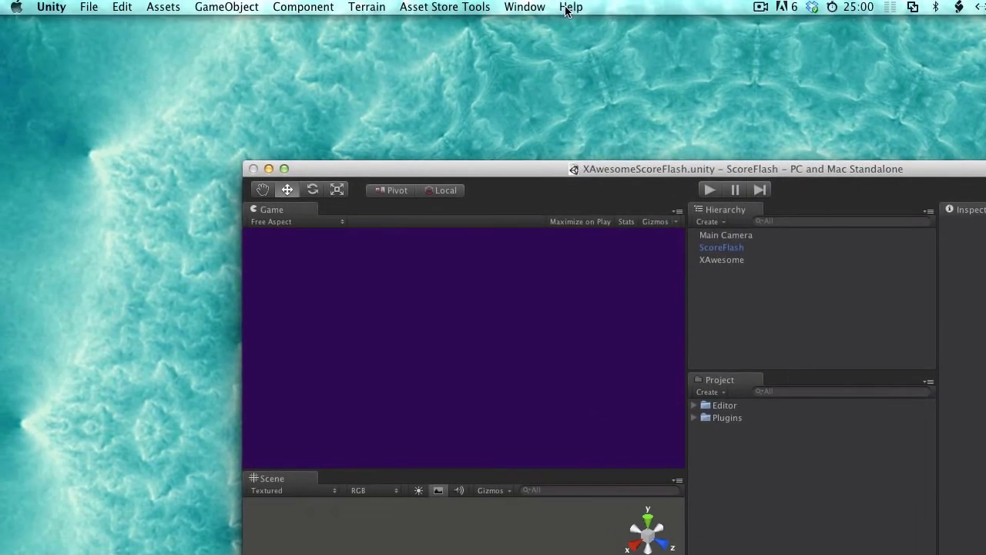
Open the ScoreFlash product page from Unity's narayana games help entries and close the Report a Problem page.
{"action": "left_click", "coordinate": [571, 7]}
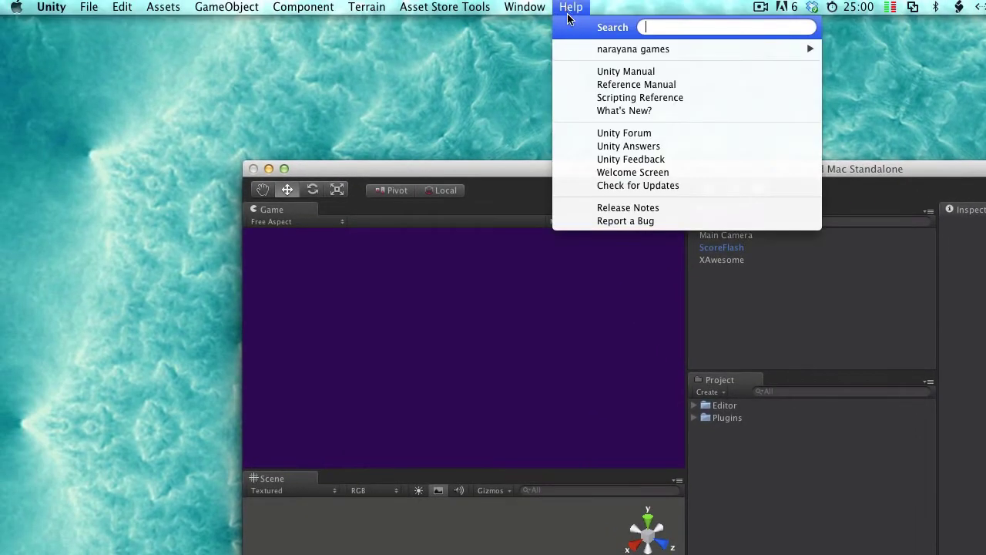
{"action": "mouse_move", "coordinate": [591, 48]}
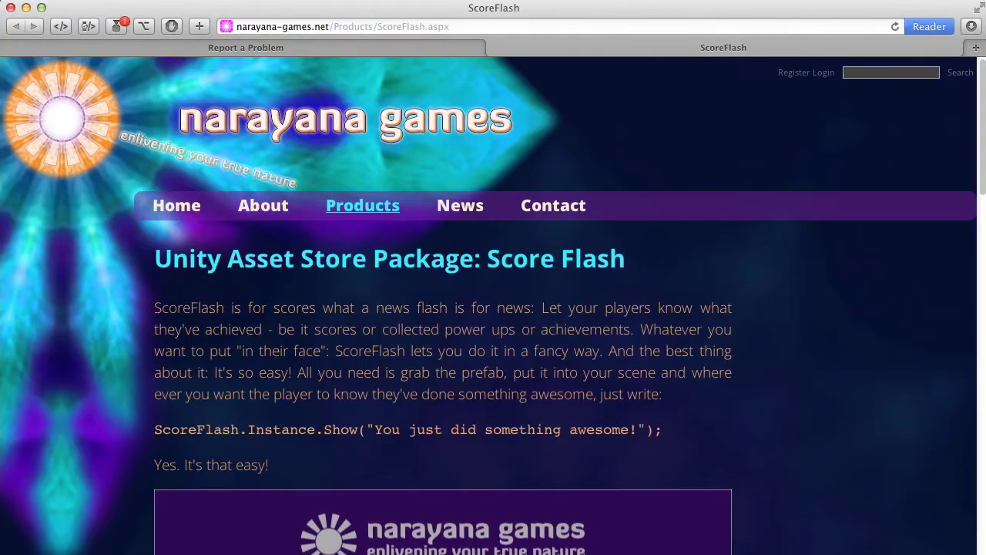
{"action": "left_click", "coordinate": [211, 47]}
{"action": "left_click", "coordinate": [15, 47]}
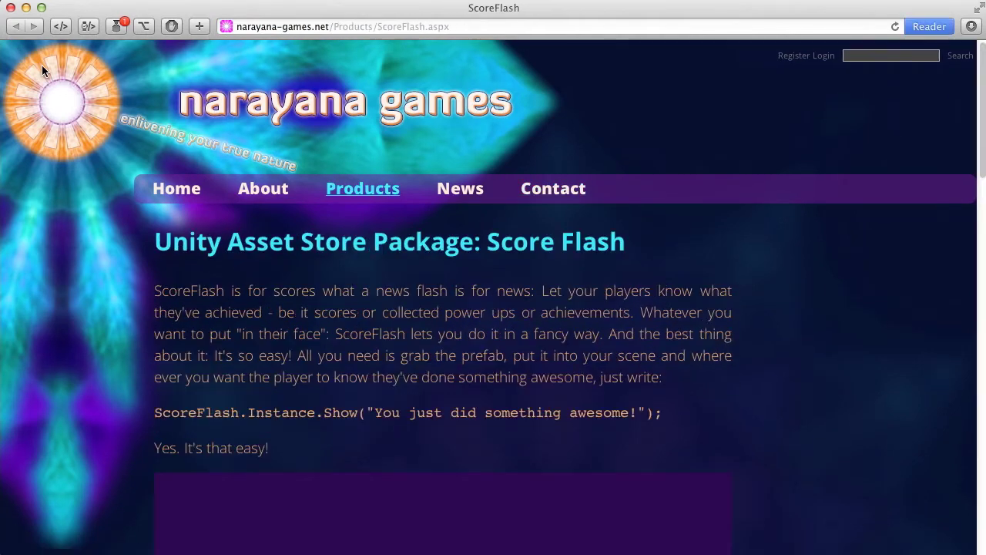
Find the ScoreFlash Fields link on the product page, open it and read through the field descriptions.
{"action": "scroll", "coordinate": [446, 312], "scroll_direction": "down", "scroll_amount": 8}
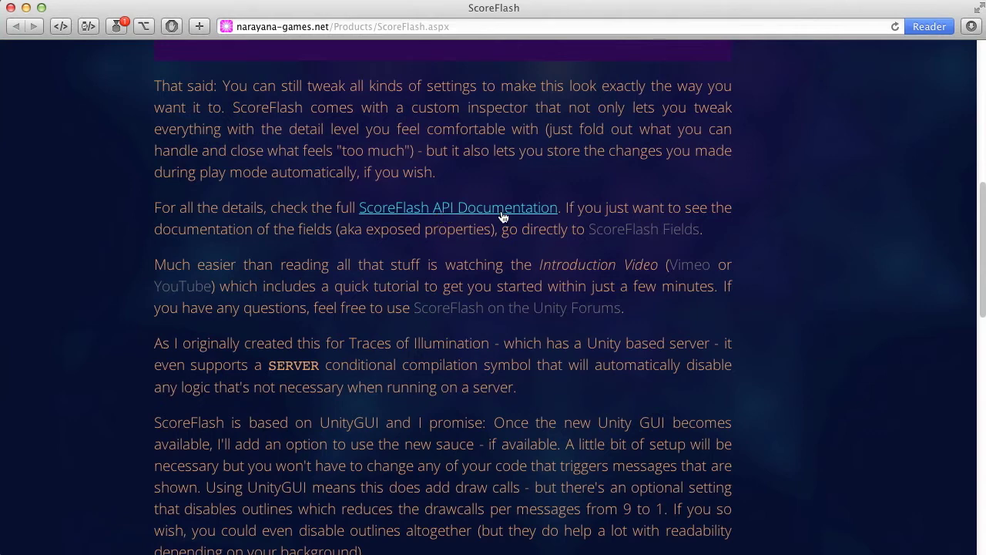
{"action": "left_click", "coordinate": [625, 230]}
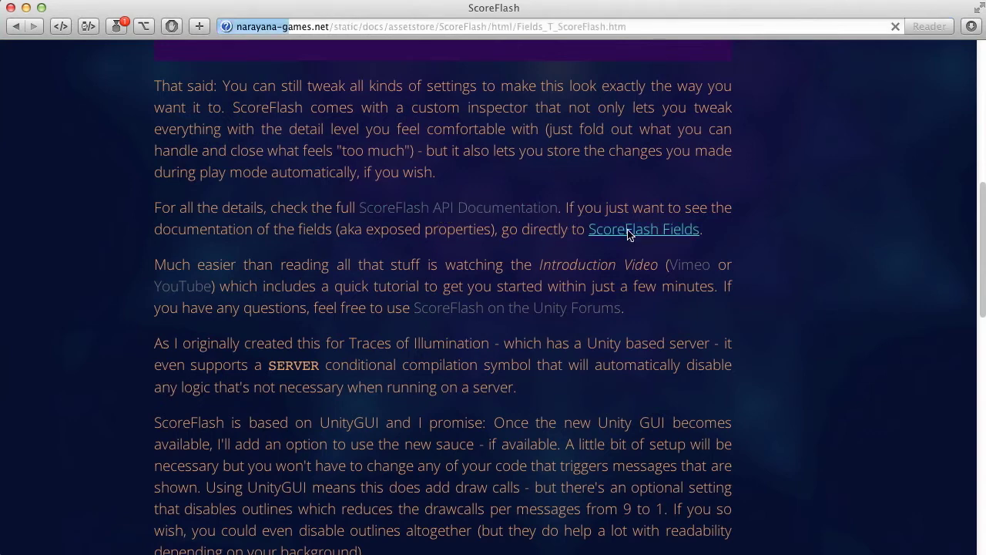
{"action": "scroll", "coordinate": [470, 229], "scroll_direction": "down", "scroll_amount": 10}
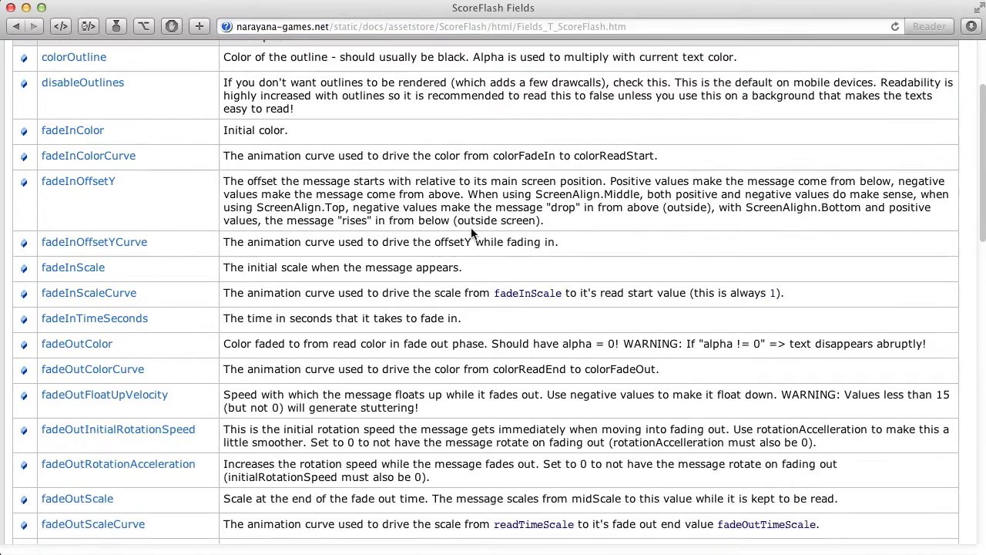
Switch back to Unity, select the ScoreFlash object and show its script fields with Use Default Inspector enabled.
{"action": "key", "text": "super+Tab"}
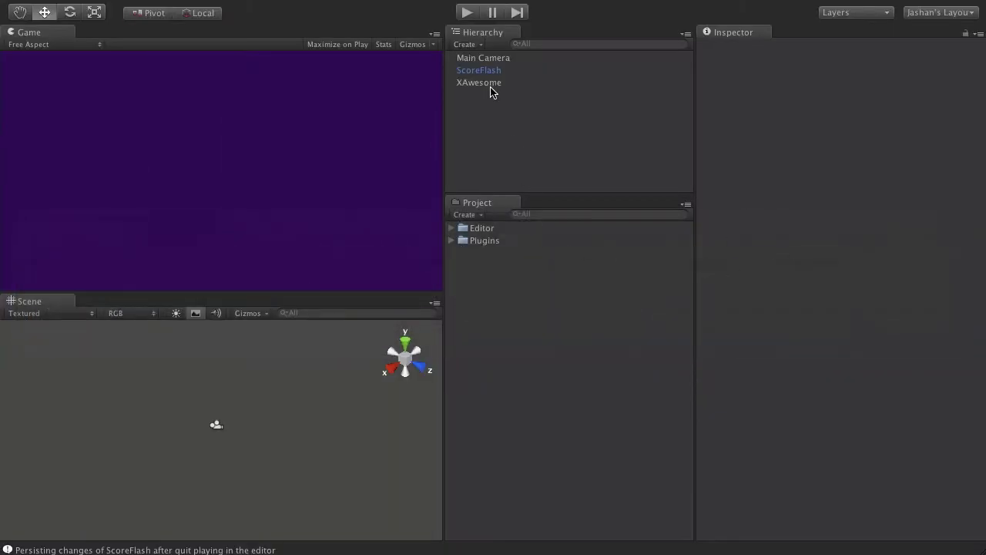
{"action": "left_click", "coordinate": [493, 70]}
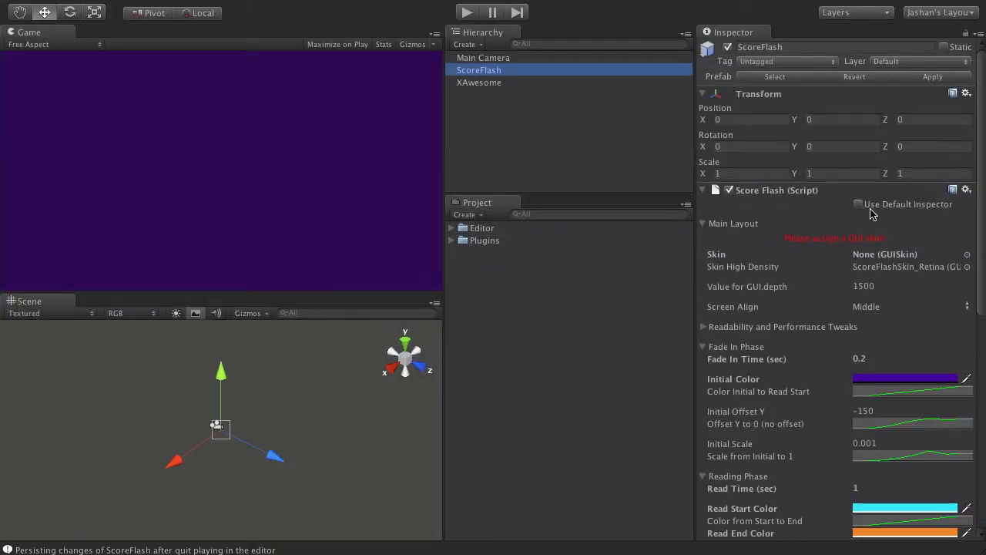
{"action": "left_click", "coordinate": [859, 205]}
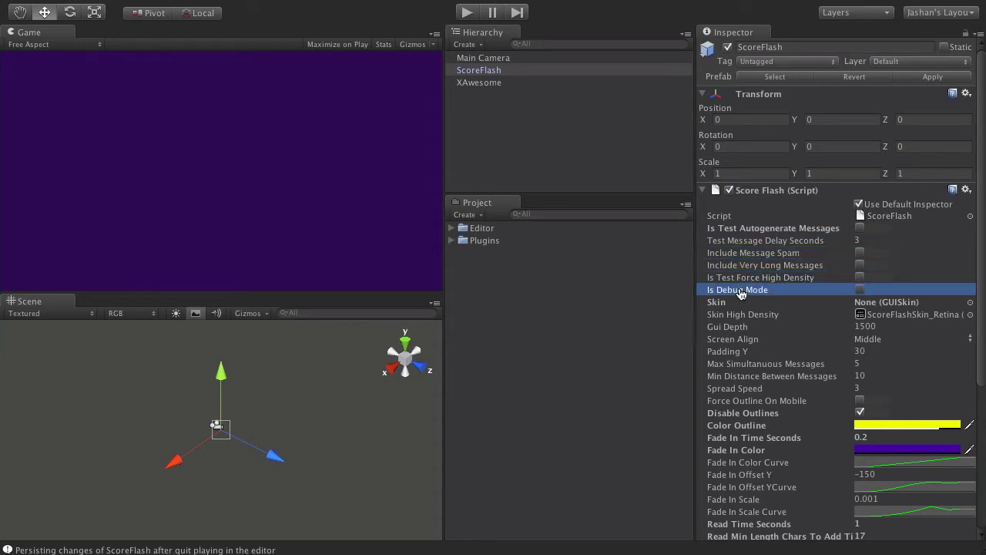
Switch to Safari and compare the inspector fields with the descriptions on the ScoreFlash Fields page, down to its end.
{"action": "key", "text": "super+Tab"}
{"action": "scroll", "coordinate": [382, 213], "scroll_direction": "up", "scroll_amount": 5}
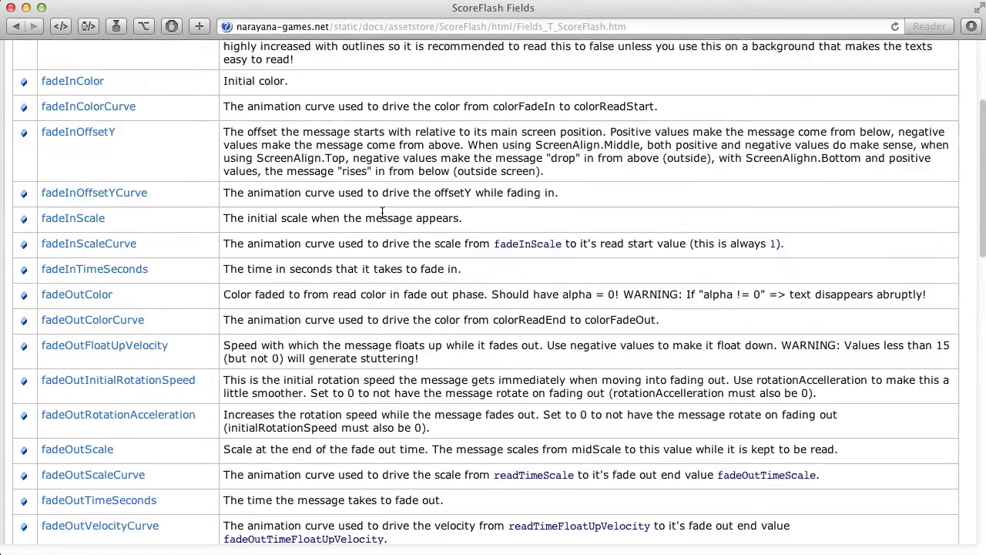
{"action": "scroll", "coordinate": [382, 213], "scroll_direction": "up", "scroll_amount": 5}
{"action": "scroll", "coordinate": [382, 215], "scroll_direction": "down", "scroll_amount": 20}
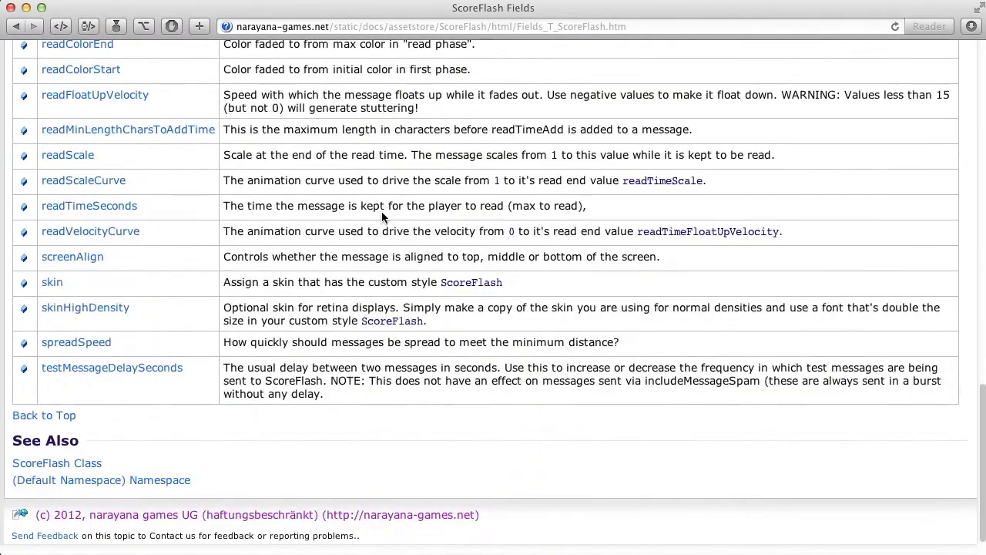
Return to Unity's custom ScoreFlash inspector and review the Skin, Skin High Density, Value for GUI.depth and Screen Align fields.
{"action": "key", "text": "super+Tab"}
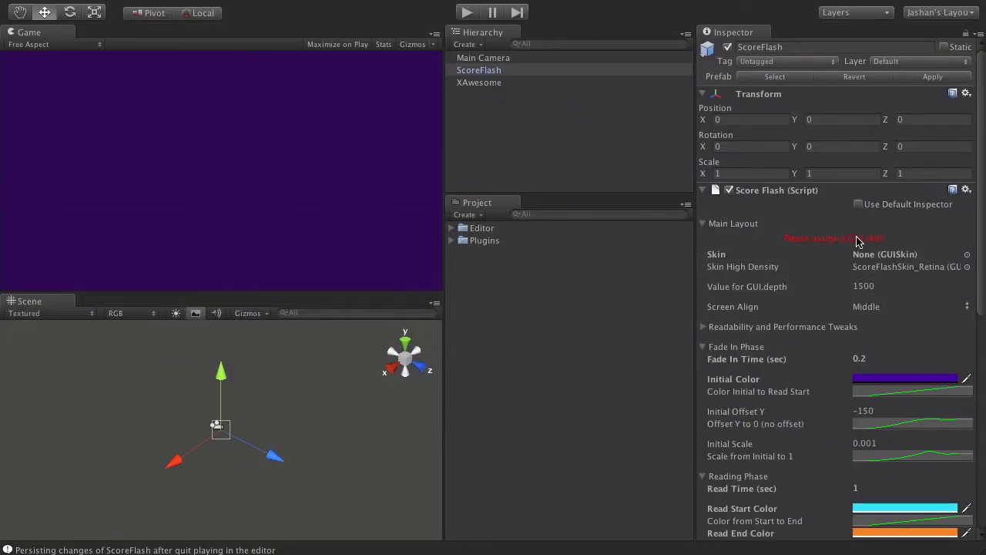
{"action": "left_click", "coordinate": [722, 257]}
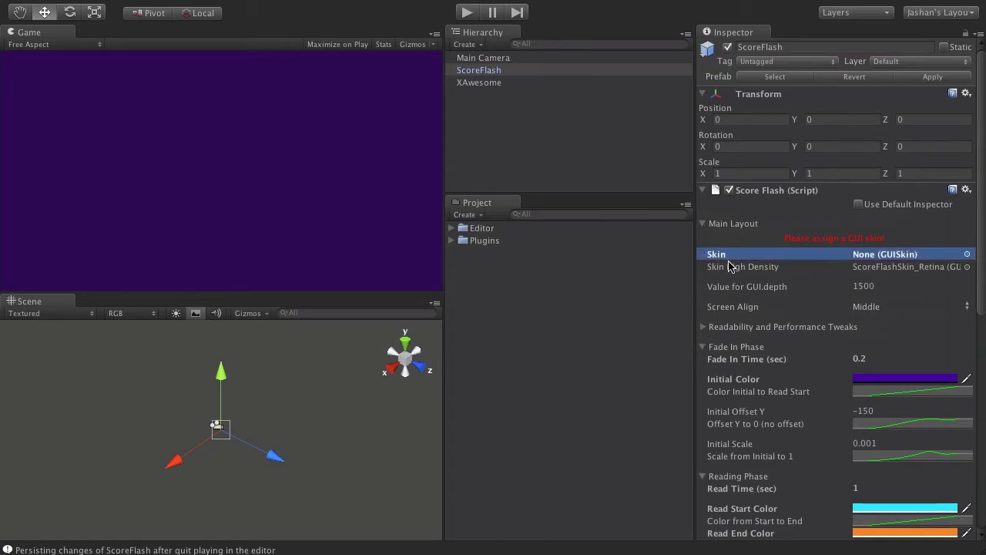
{"action": "left_click", "coordinate": [732, 266]}
{"action": "left_click", "coordinate": [730, 289]}
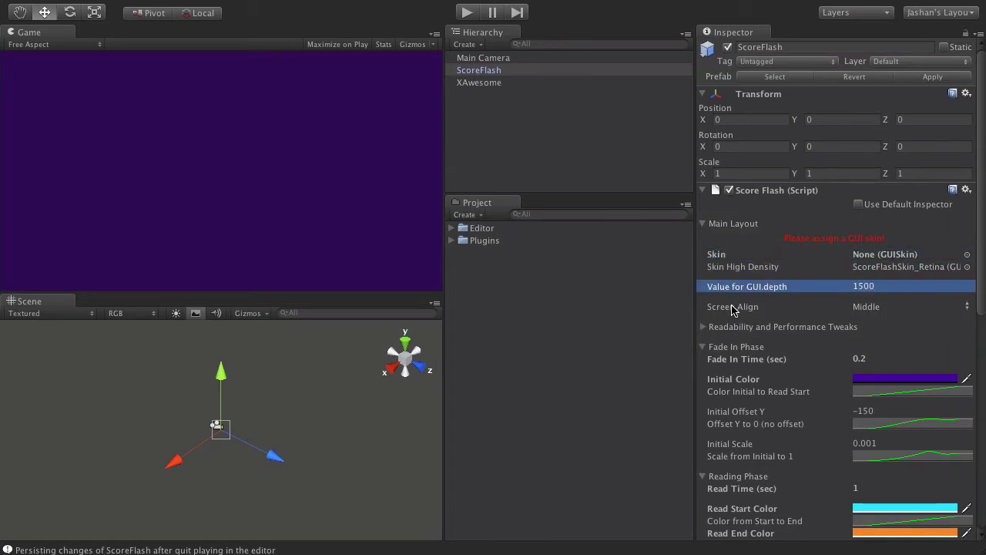
{"action": "left_click", "coordinate": [731, 308]}
Collapse the Fade In Phase, Reading Phase, Fade Out Phase and Testing sections, keeping Main Layout expanded.
{"action": "left_click", "coordinate": [704, 350]}
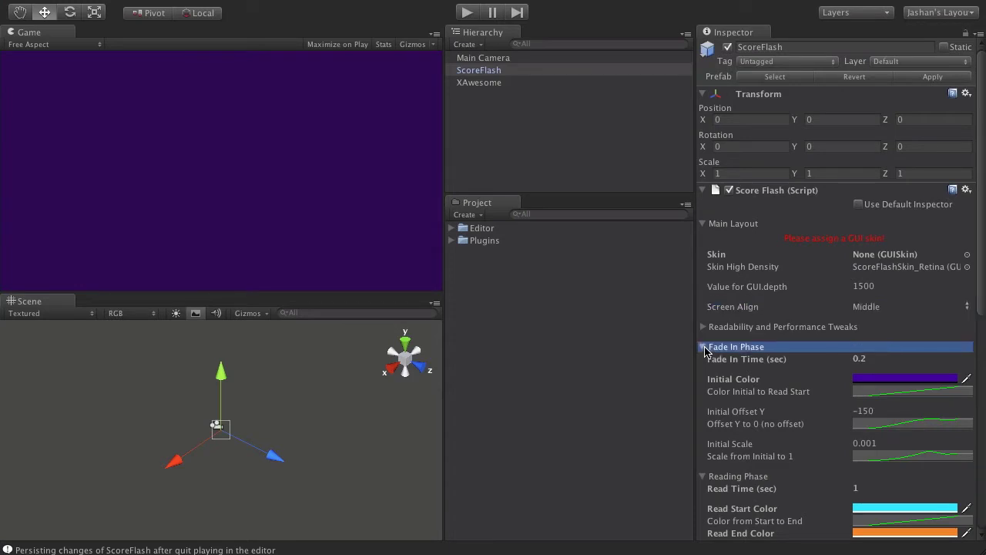
{"action": "left_click", "coordinate": [704, 368]}
{"action": "left_click", "coordinate": [704, 387]}
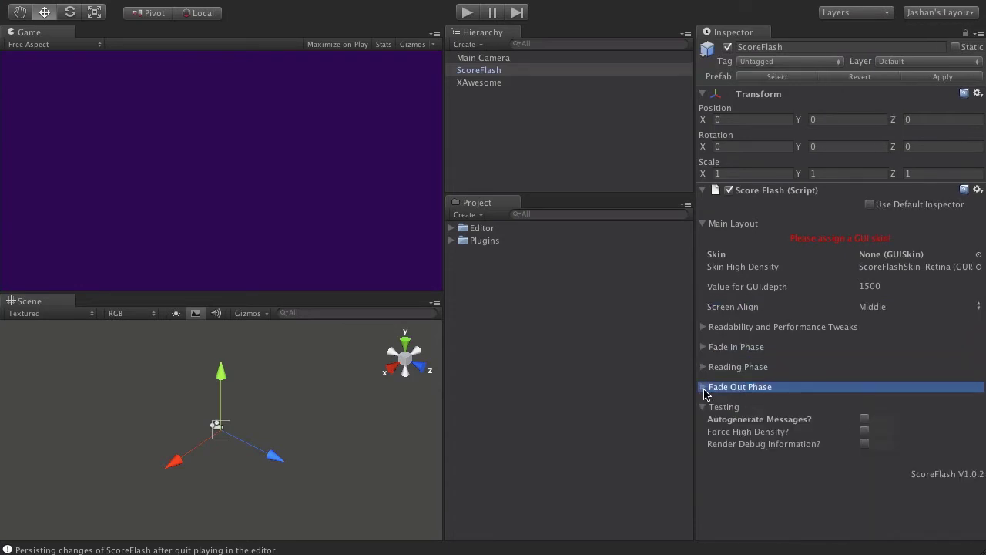
{"action": "left_click", "coordinate": [704, 406]}
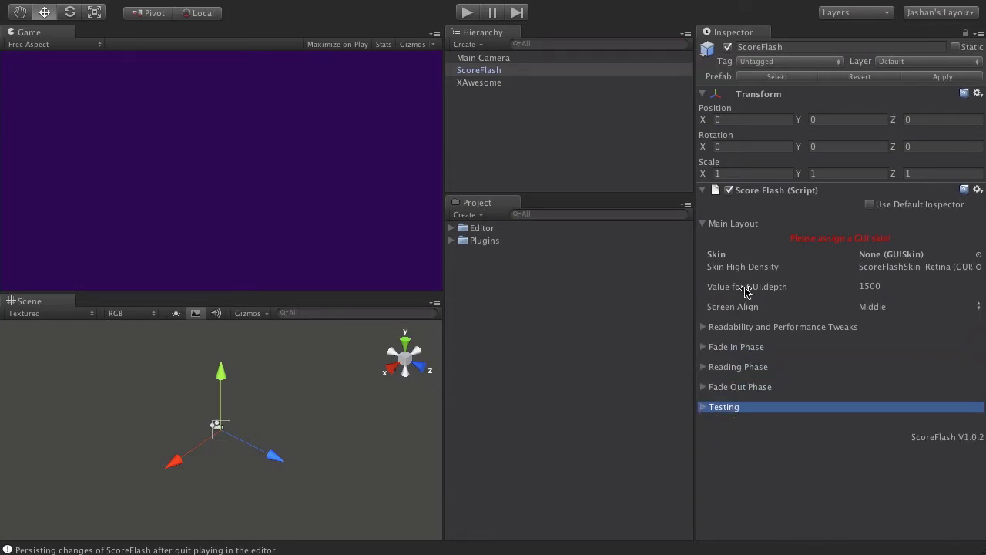
{"action": "left_click", "coordinate": [703, 224]}
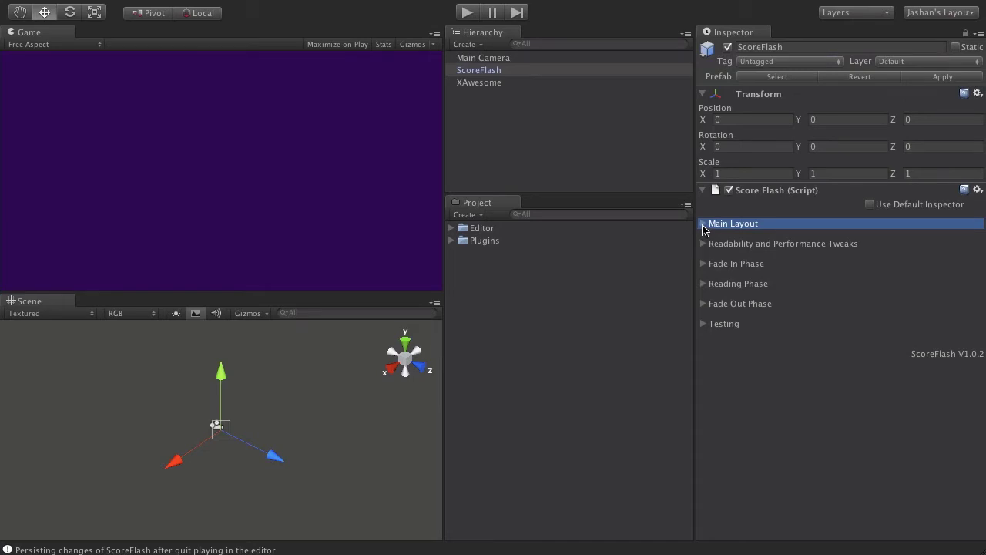
{"action": "left_click", "coordinate": [702, 224]}
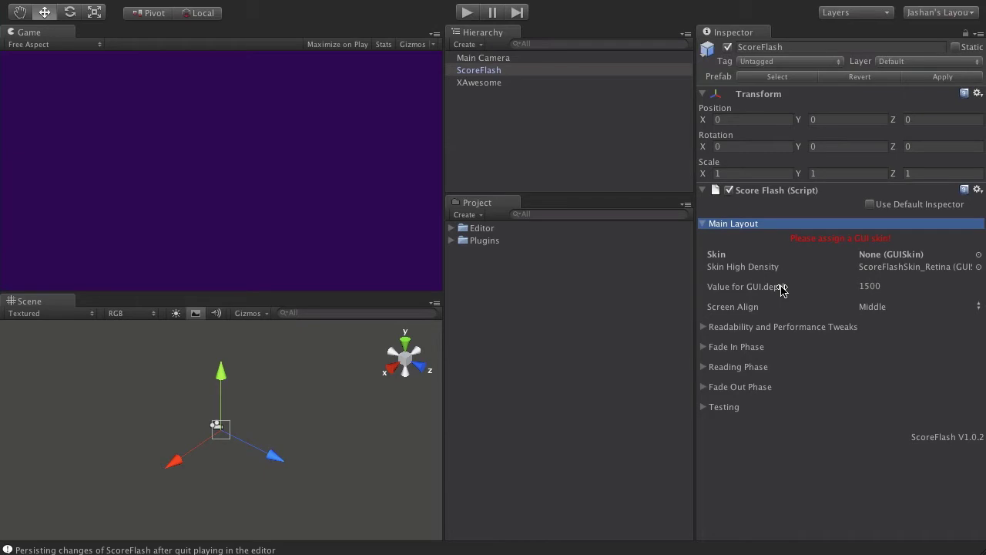
Switch to Sublime Text 2 and look over ExampleCSharp.cs, ExampleJavaScript.js and ExampleBoo.boo.
{"action": "key", "text": "super+Tab"}
{"action": "key", "text": "super+Tab"}
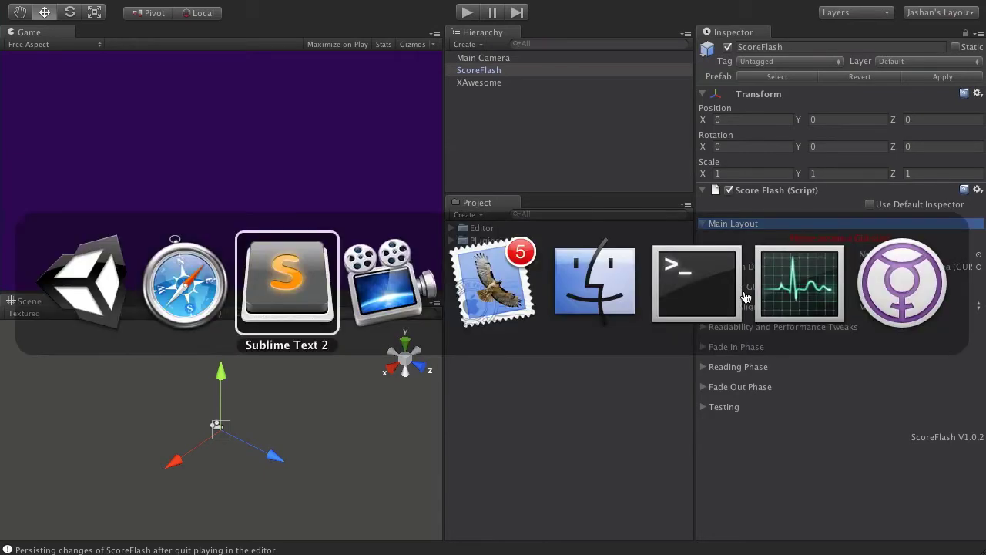
{"action": "left_click", "coordinate": [91, 15]}
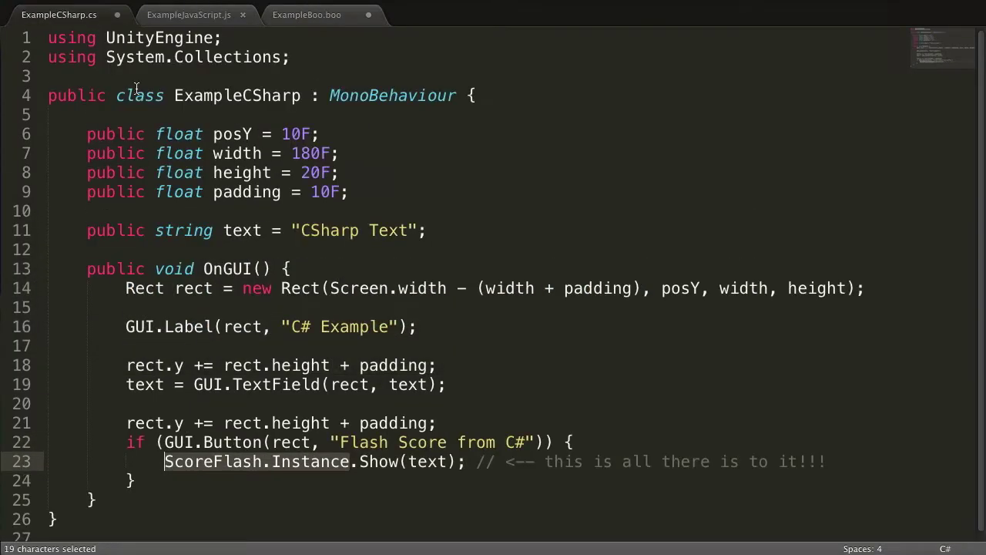
{"action": "left_click", "coordinate": [192, 17]}
{"action": "left_click", "coordinate": [311, 18]}
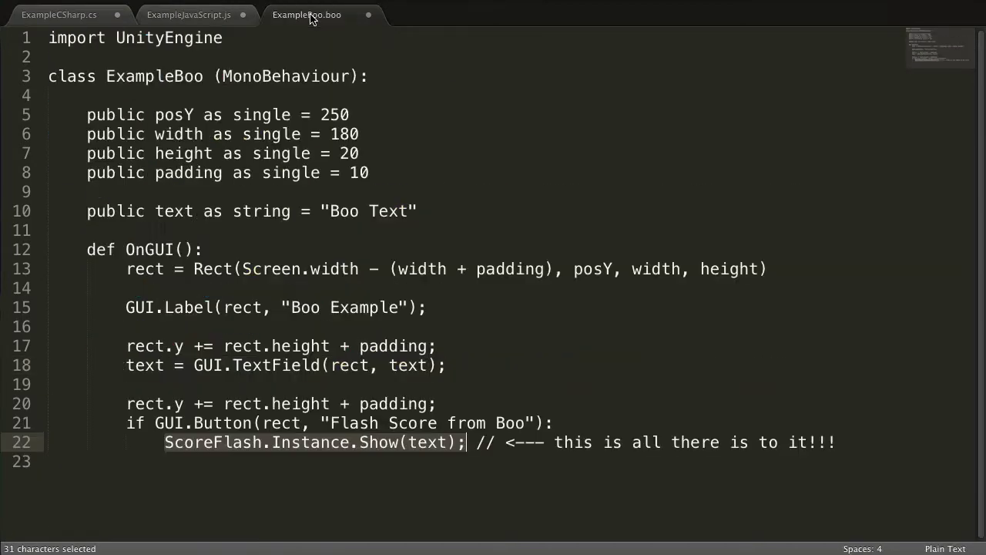
Back in Unity, collapse Main Layout, inspect Readability and Performance Tweaks, and briefly toggle Use Default Inspector on and off.
{"action": "key", "text": "super+Tab"}
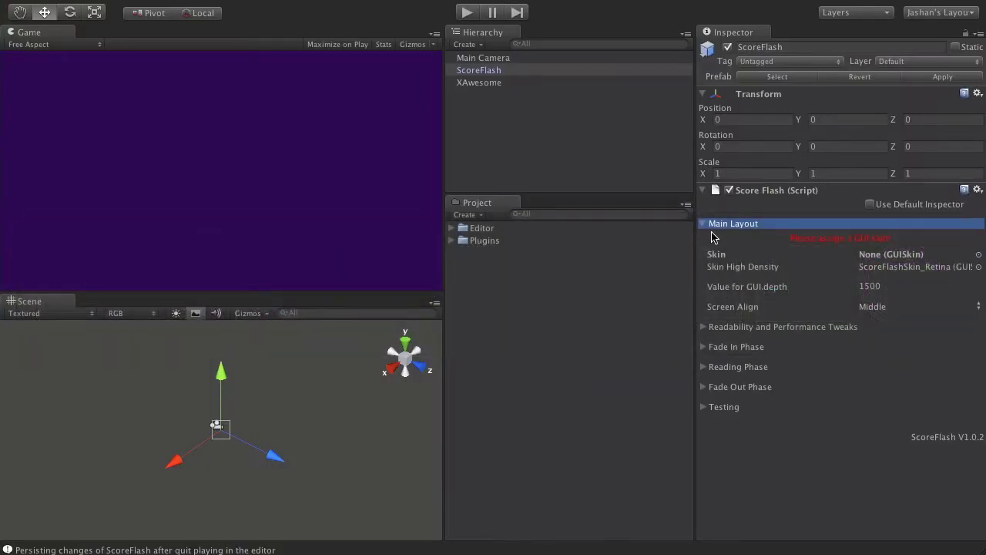
{"action": "left_click", "coordinate": [703, 225]}
{"action": "left_click", "coordinate": [703, 244]}
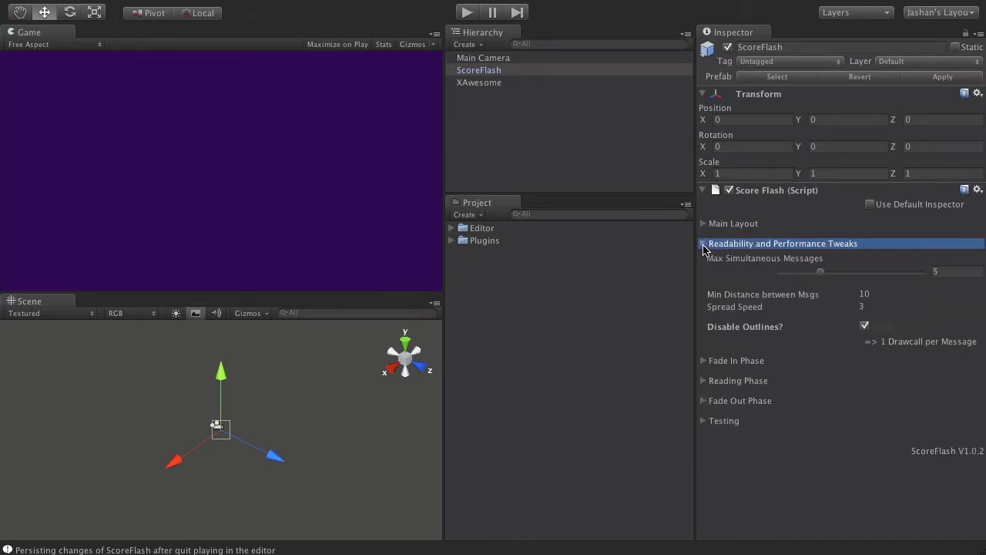
{"action": "left_click", "coordinate": [705, 245]}
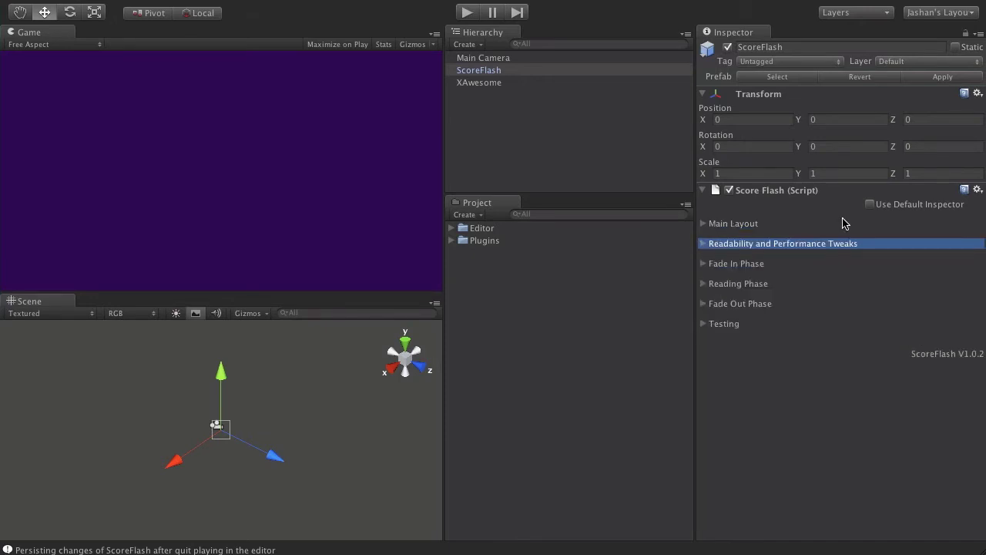
{"action": "left_click", "coordinate": [870, 204]}
{"action": "left_click", "coordinate": [860, 205]}
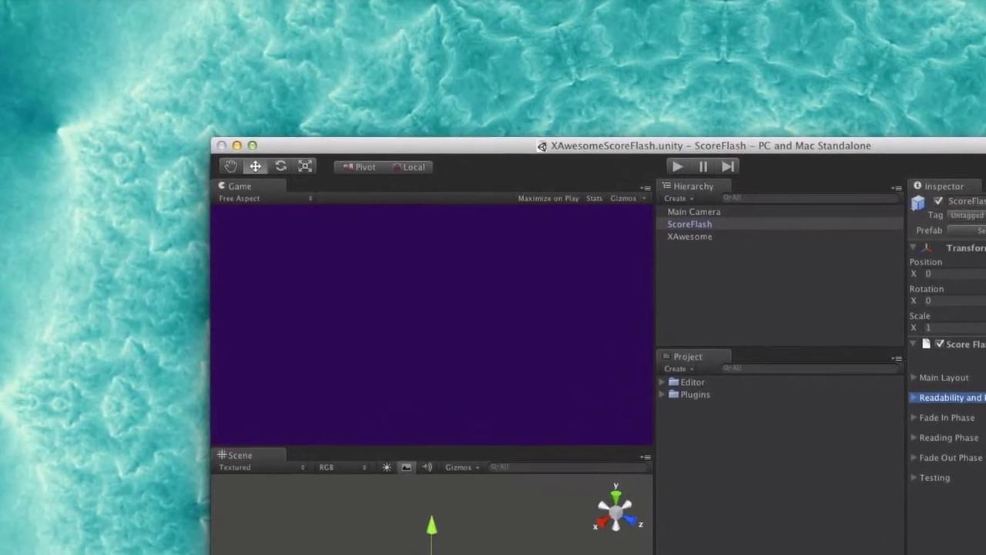
Open the Score Flash thread on the Unity Forums and skim its posts to the last reply and back.
{"action": "left_click", "coordinate": [571, 7]}
{"action": "mouse_move", "coordinate": [595, 48]}
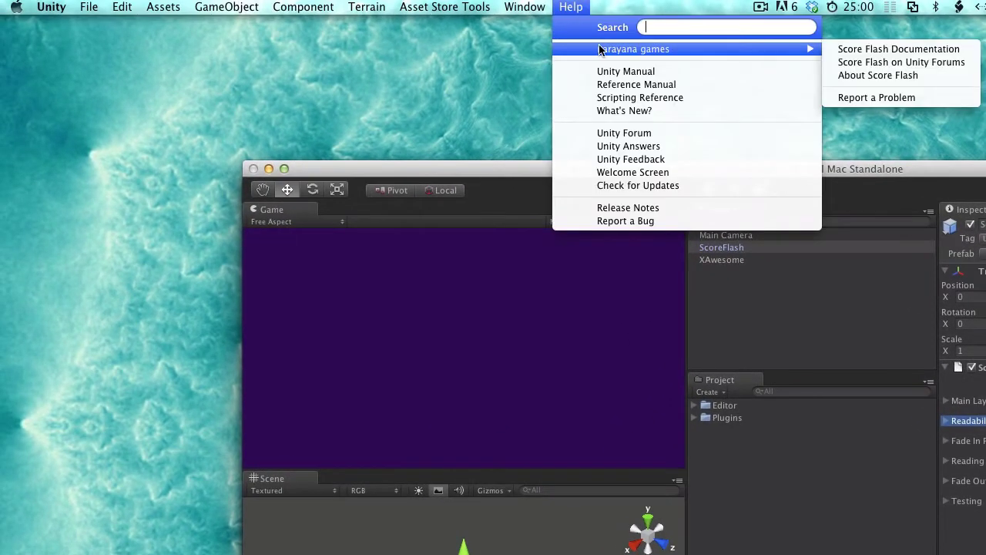
{"action": "left_click", "coordinate": [868, 63]}
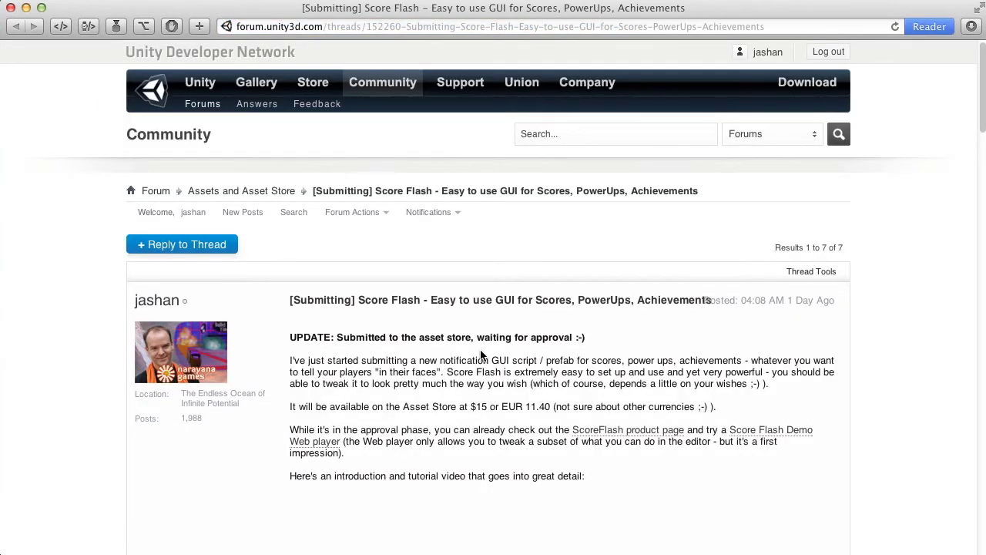
{"action": "scroll", "coordinate": [480, 354], "scroll_direction": "down", "scroll_amount": 10}
{"action": "scroll", "coordinate": [480, 351], "scroll_direction": "down", "scroll_amount": 15}
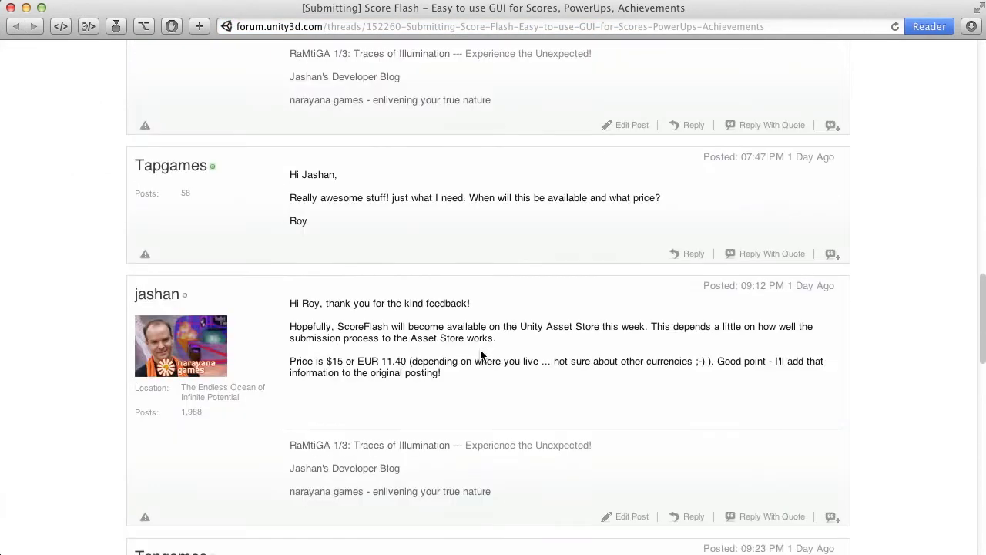
{"action": "scroll", "coordinate": [480, 349], "scroll_direction": "down", "scroll_amount": 3}
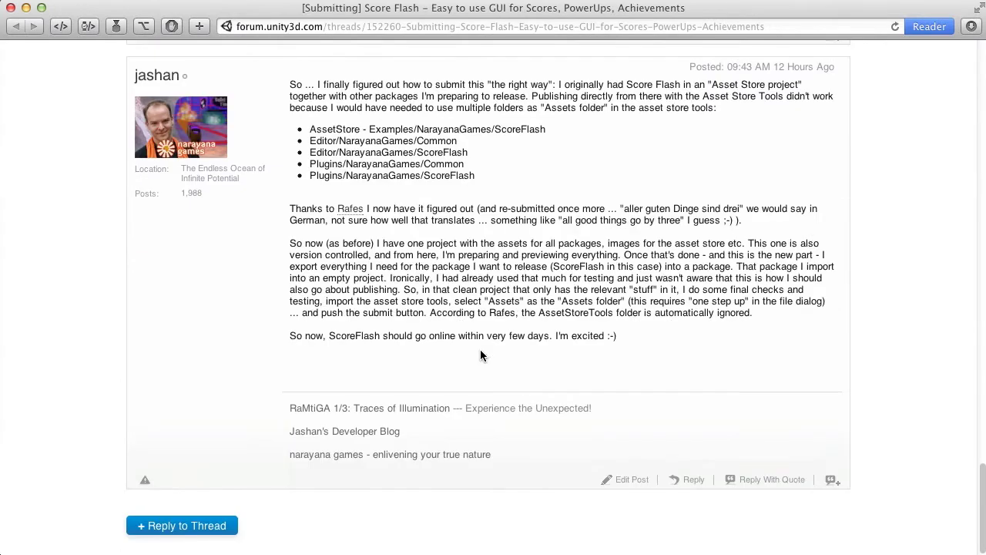
{"action": "scroll", "coordinate": [479, 349], "scroll_direction": "up", "scroll_amount": 20}
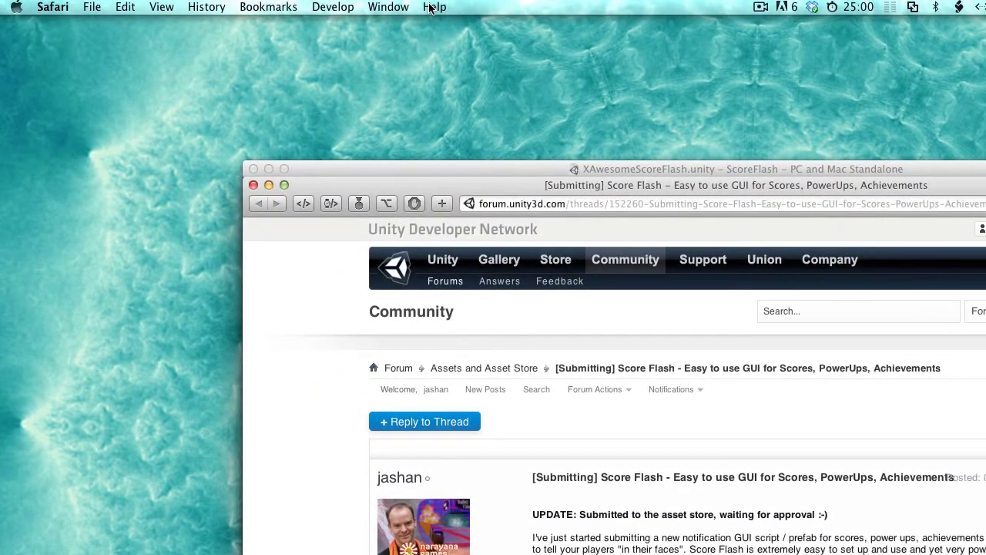
Leave the forum thread and switch back to the Unity editor.
{"action": "left_click", "coordinate": [431, 7]}
{"action": "left_click", "coordinate": [472, 94]}
{"action": "key", "text": "super+Tab"}
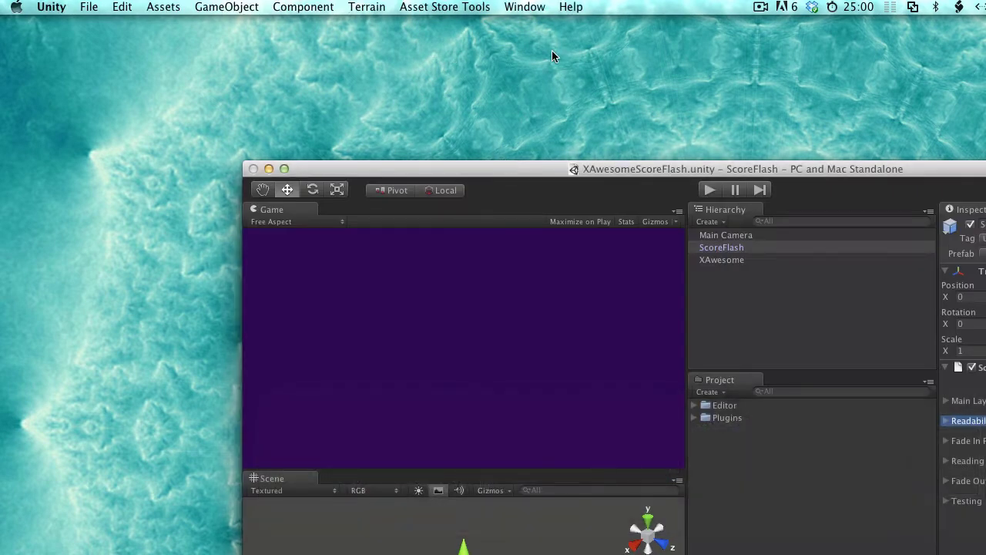
Open the narayana games Report a Problem page from Unity's help resources and close the Score Flash forum thread.
{"action": "left_click", "coordinate": [571, 9]}
{"action": "mouse_move", "coordinate": [600, 50]}
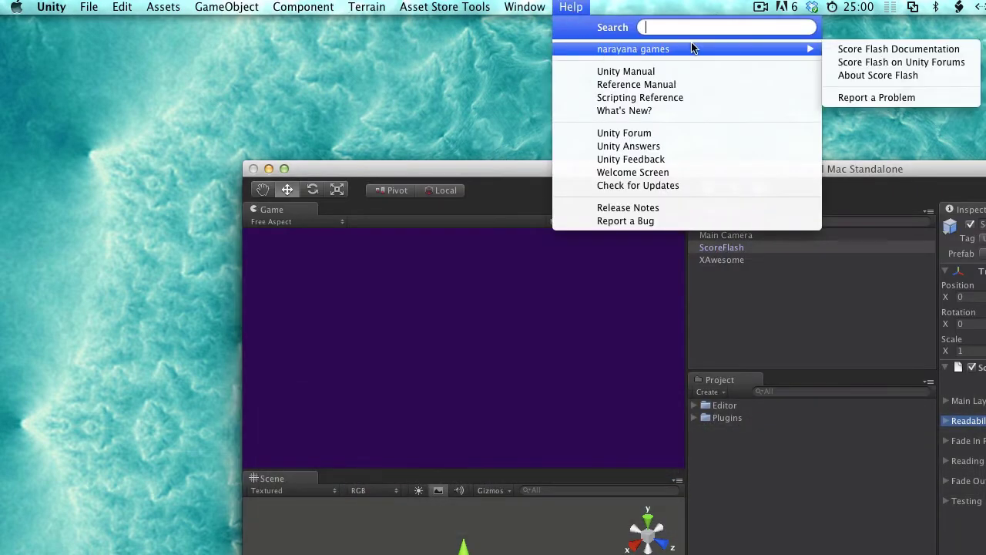
{"action": "left_click", "coordinate": [874, 98]}
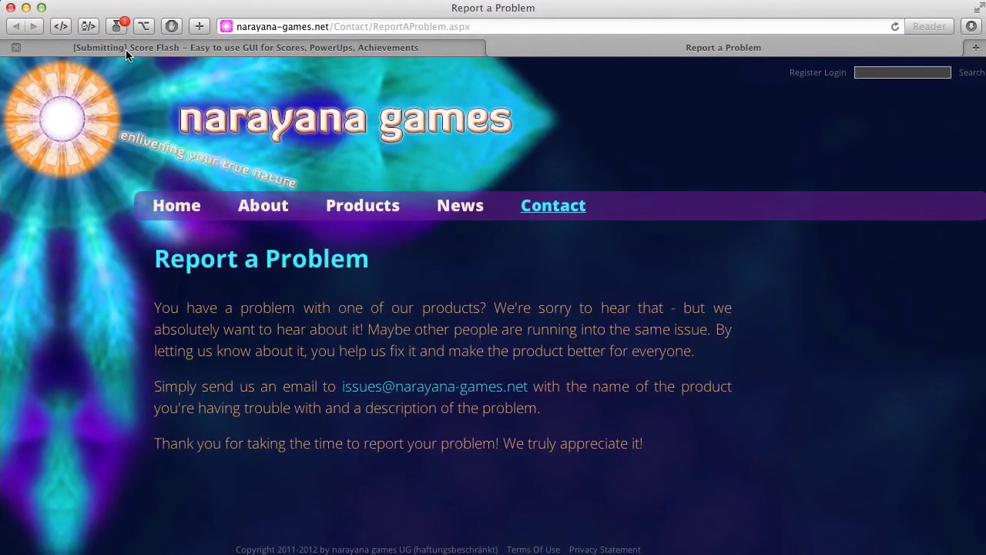
{"action": "left_click", "coordinate": [84, 80]}
{"action": "left_click", "coordinate": [16, 48]}
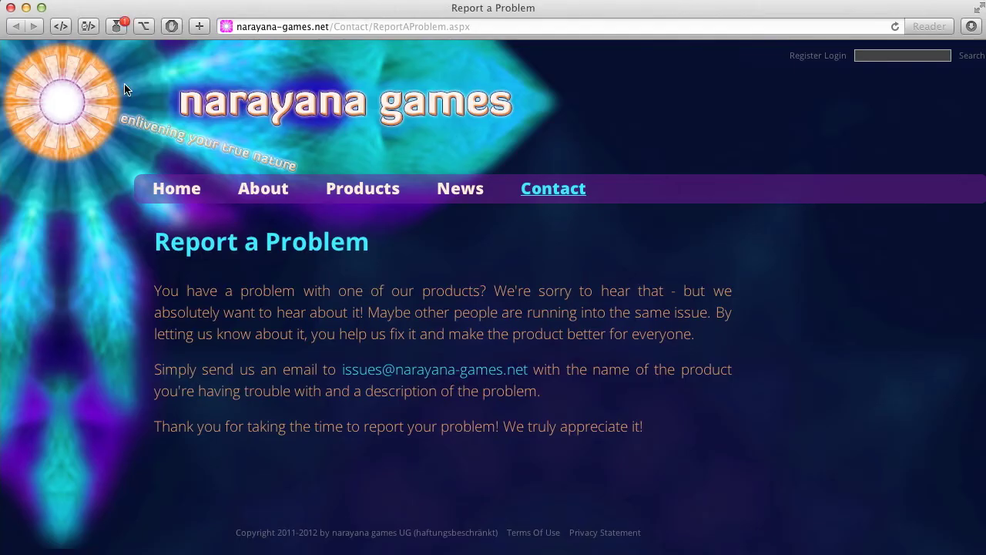
Draft an email to the support address on the page with the subject "ScoreFlash Problem ... please fix".
{"action": "left_click", "coordinate": [442, 375]}
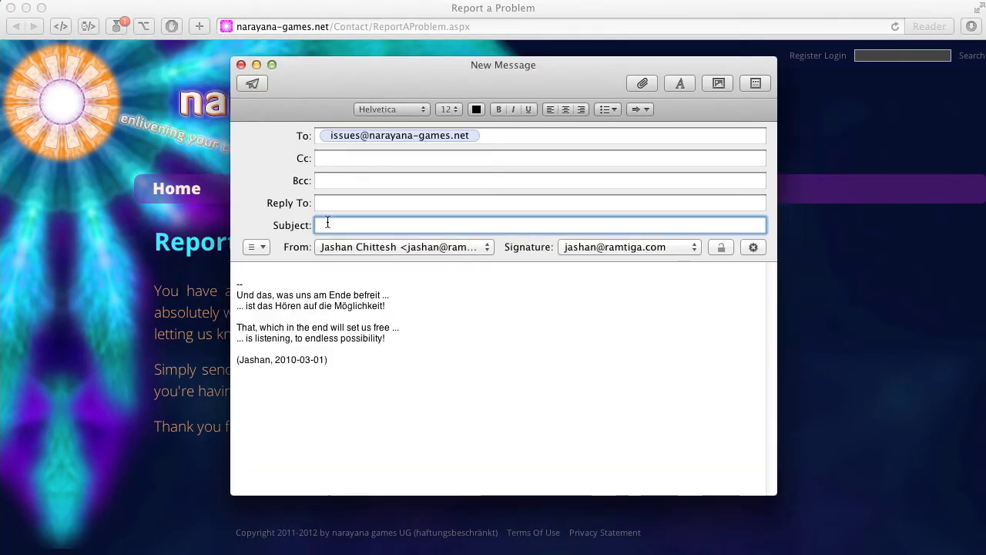
{"action": "type", "text": "Score"}
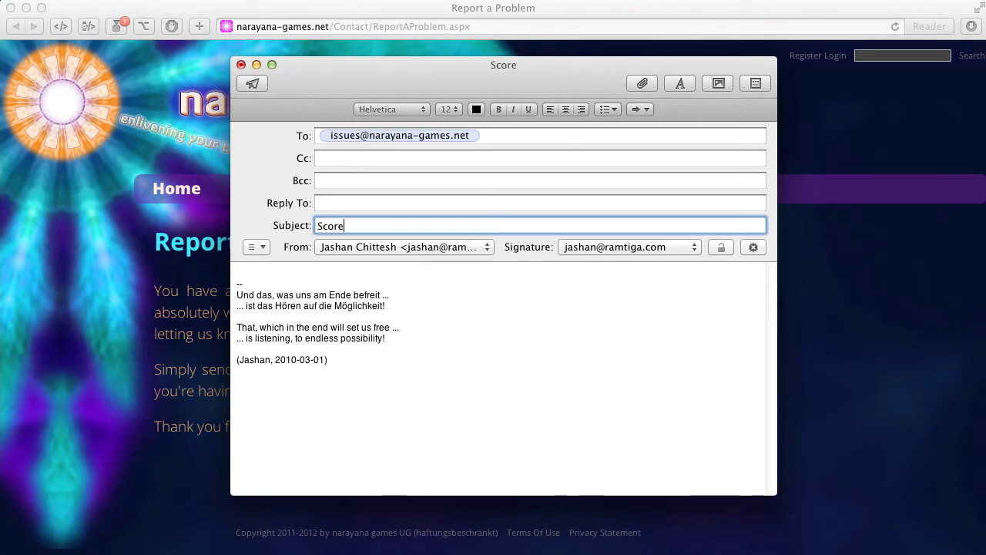
{"action": "type", "text": "Flash Probelm"}
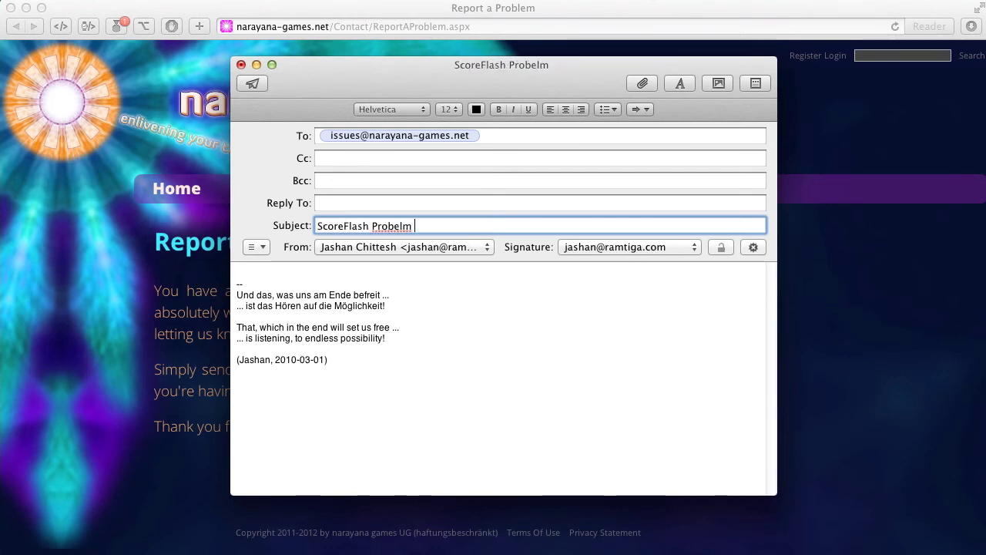
{"action": "key", "text": "BackSpace"}
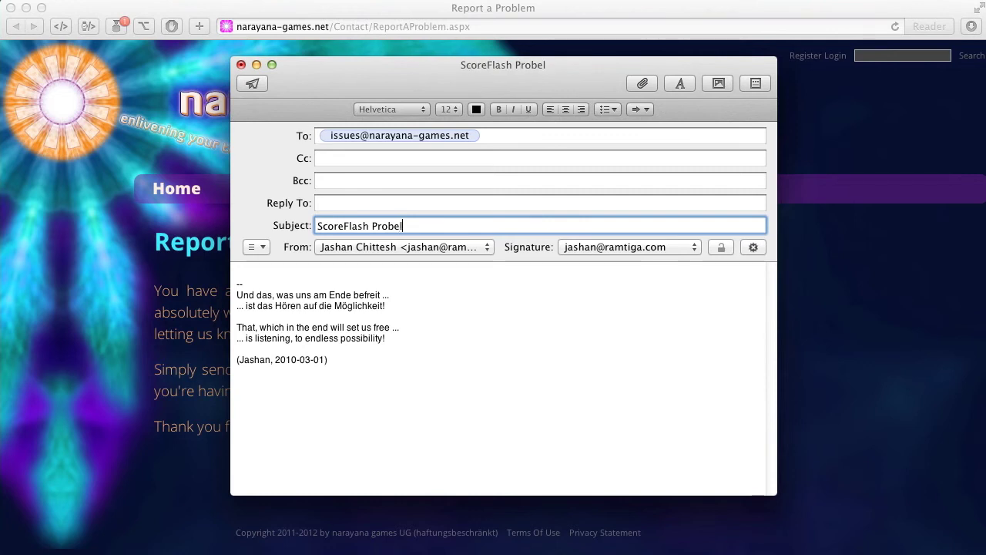
{"action": "key", "text": "BackSpace"}
{"action": "key", "text": "BackSpace"}
{"action": "type", "text": "lem ... please fix"}
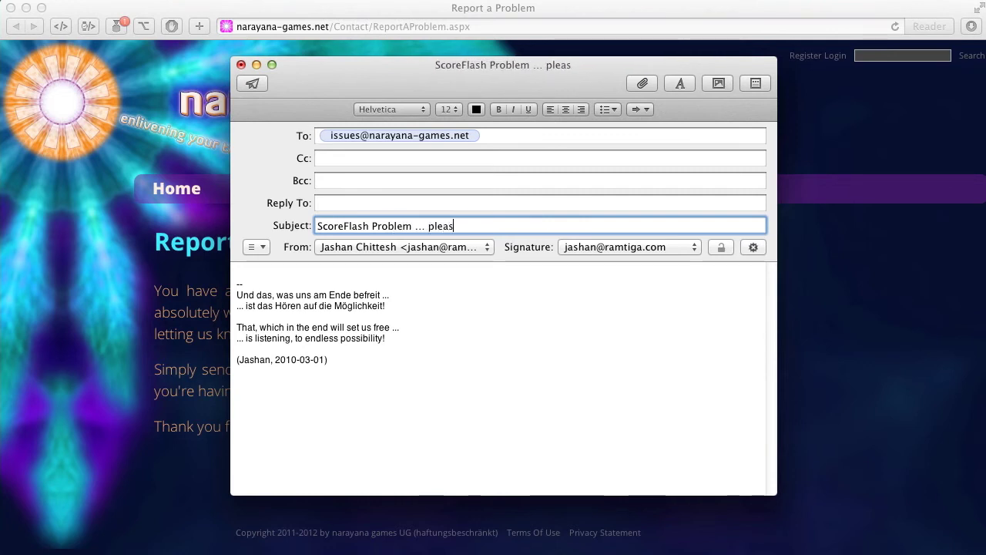
{"action": "left_click", "coordinate": [250, 272]}
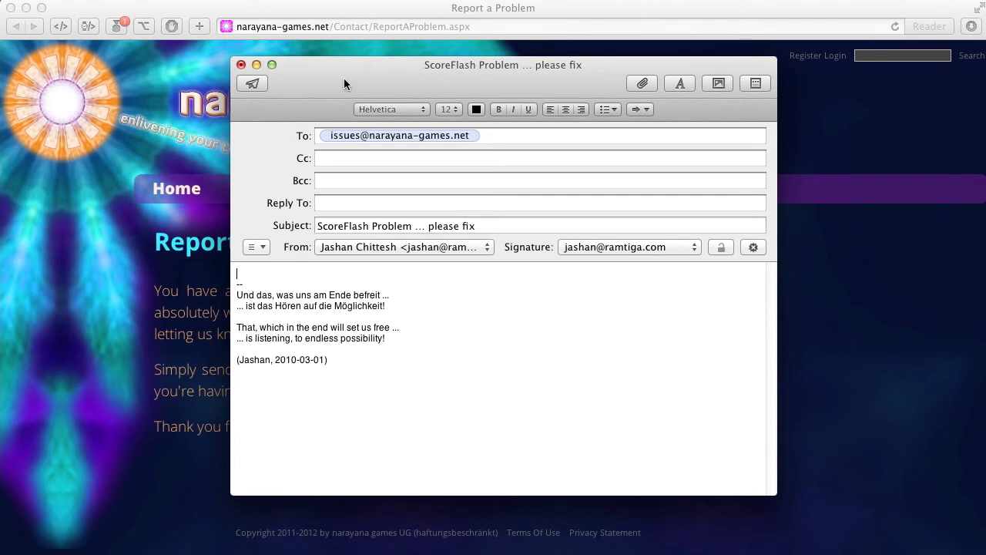
Move the problem-report email window aside and close the draft without sending or saving it.
{"action": "left_click_drag", "start_coordinate": [344, 78], "coordinate": [329, 83]}
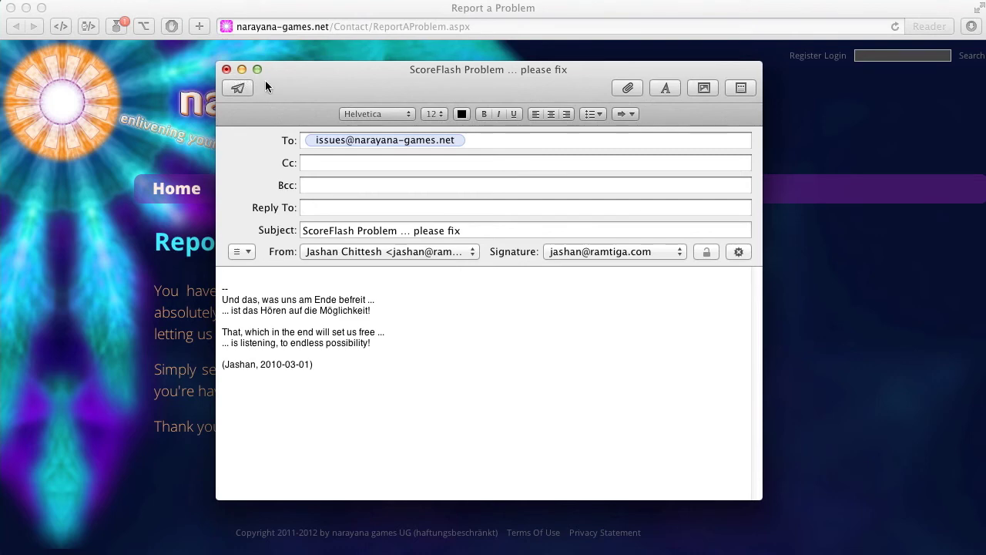
{"action": "left_click", "coordinate": [225, 68]}
{"action": "left_click", "coordinate": [453, 203]}
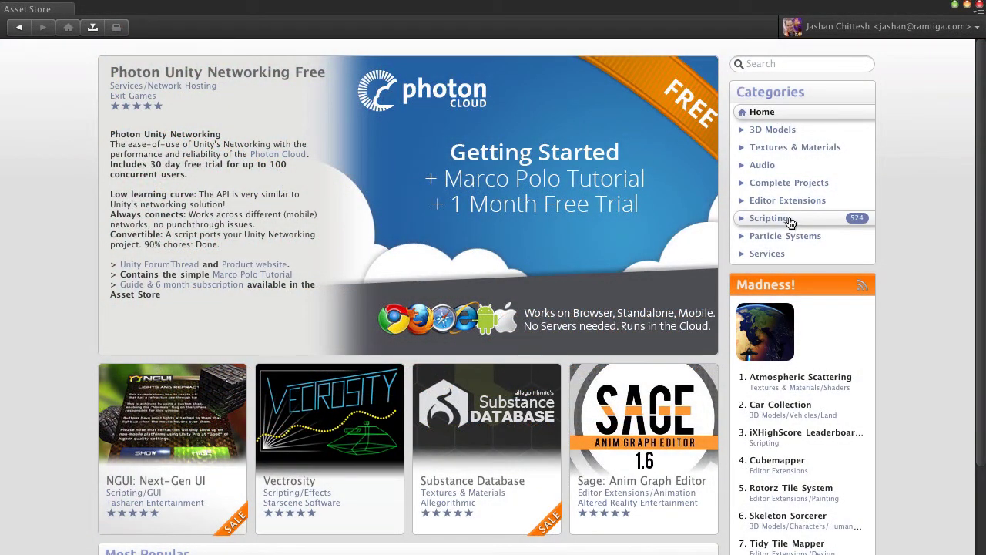
In the Unity Asset Store, browse the Scripting/GUI category and open the Score Flash package page.
{"action": "left_click", "coordinate": [791, 221]}
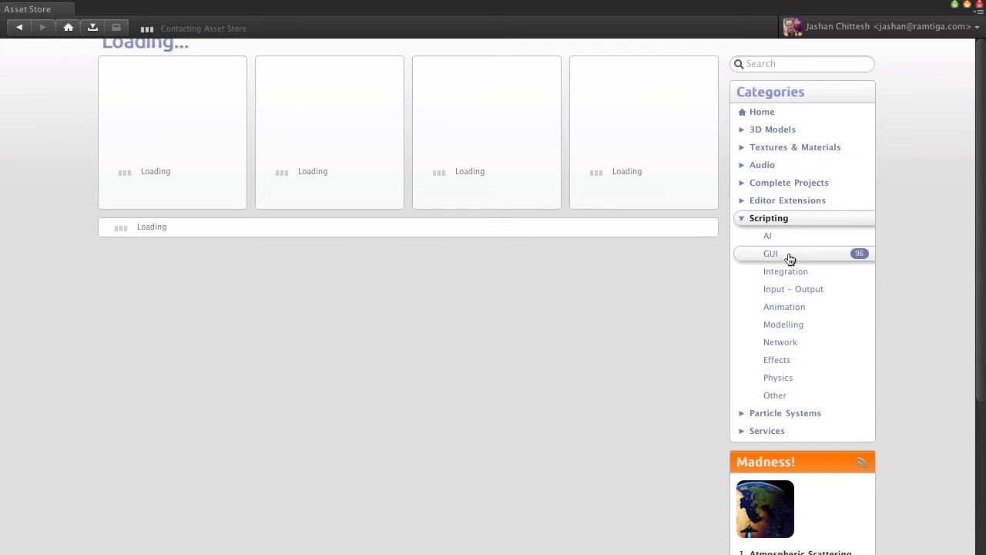
{"action": "left_click", "coordinate": [791, 259]}
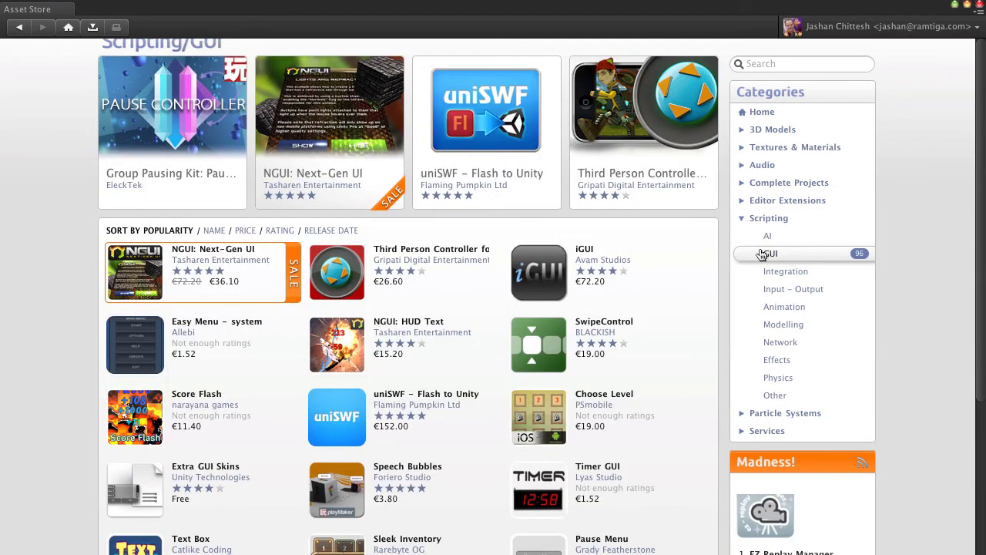
{"action": "left_click", "coordinate": [185, 398]}
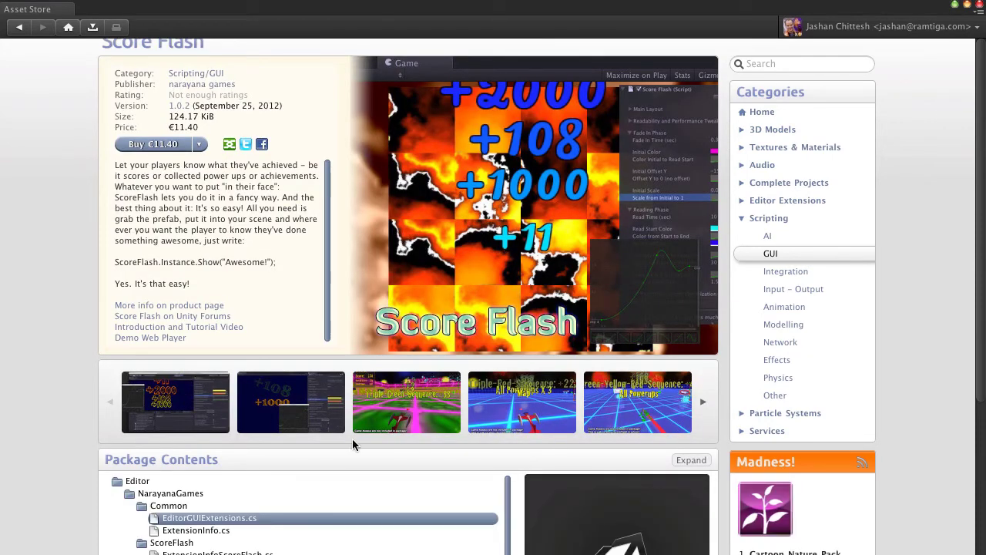
View the five preview screenshots on the Score Flash package page one after another.
{"action": "left_click", "coordinate": [169, 404]}
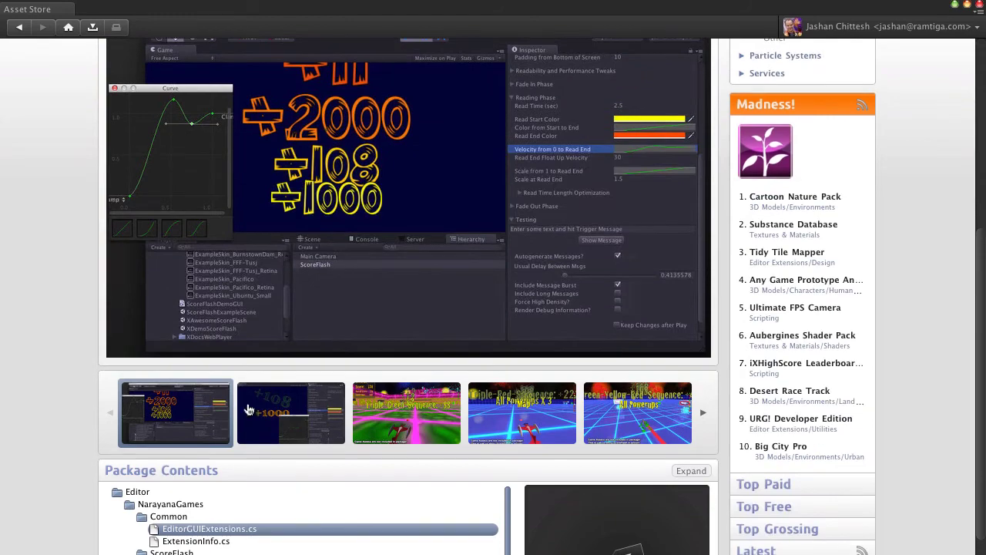
{"action": "left_click", "coordinate": [291, 416]}
{"action": "left_click", "coordinate": [397, 441]}
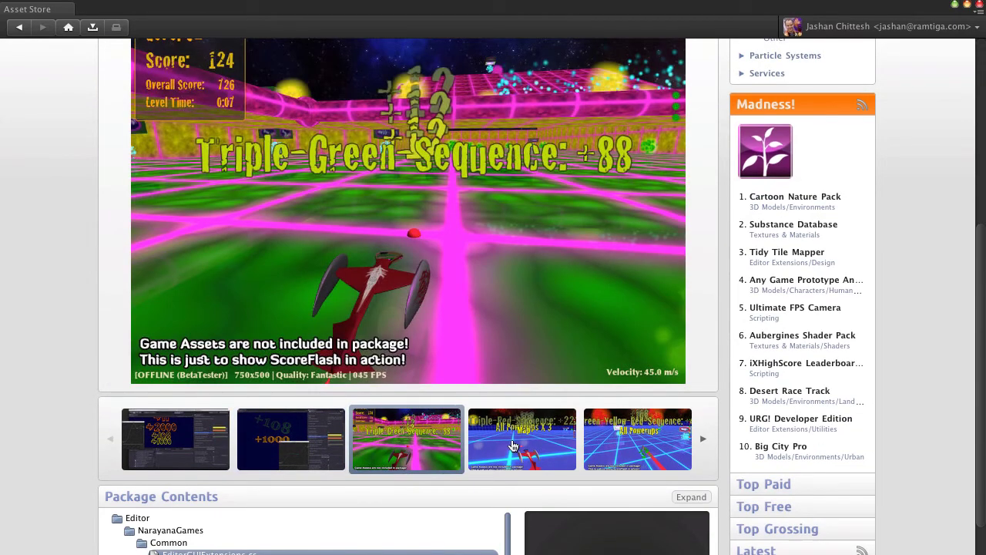
{"action": "left_click", "coordinate": [524, 447]}
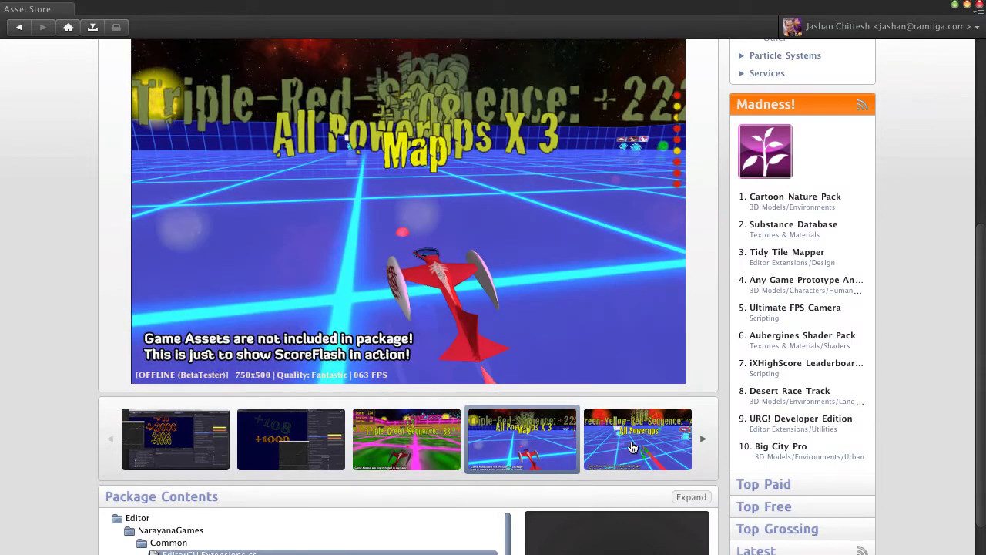
{"action": "left_click", "coordinate": [636, 447]}
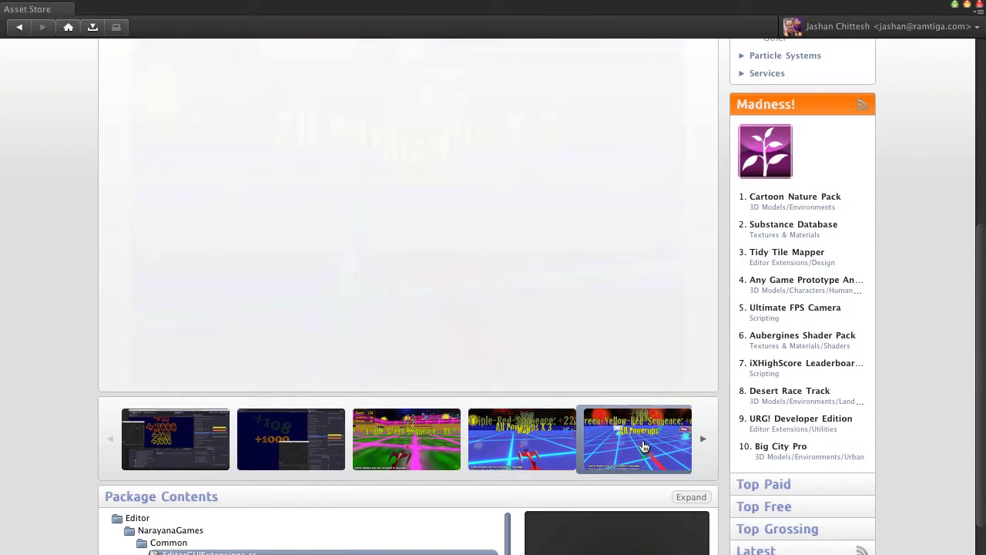